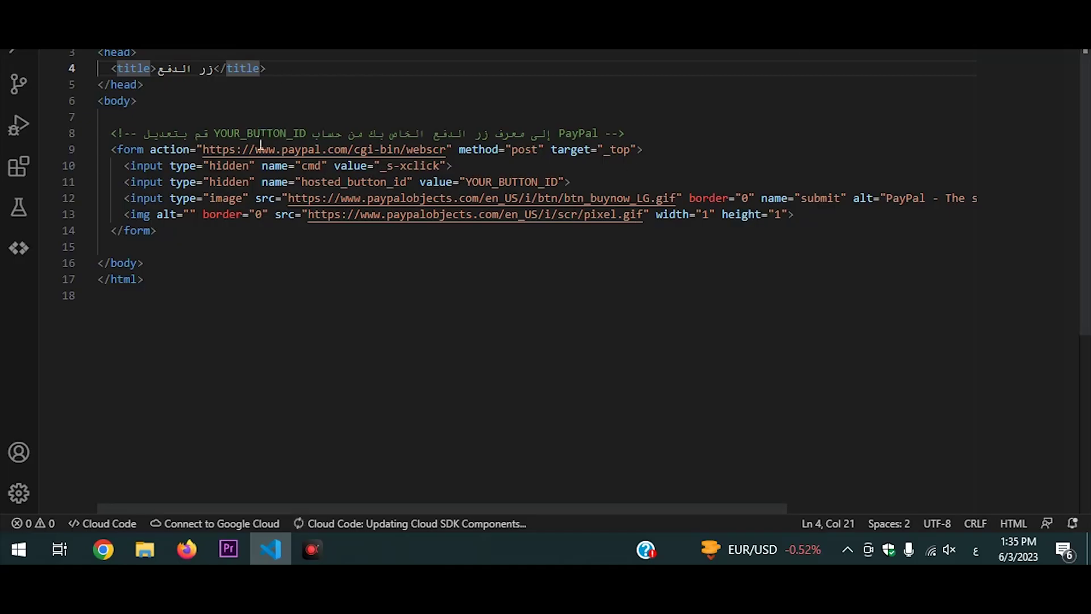
# Scroll through the Add Plugins page before starting a search.
pyautogui.press('F4')
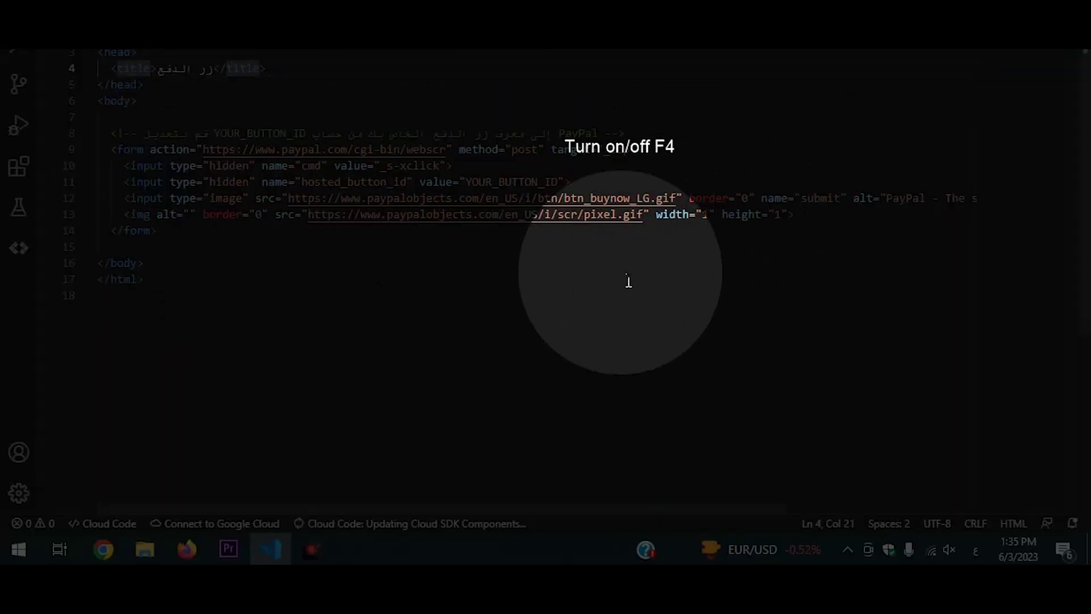
pyautogui.press('F4')
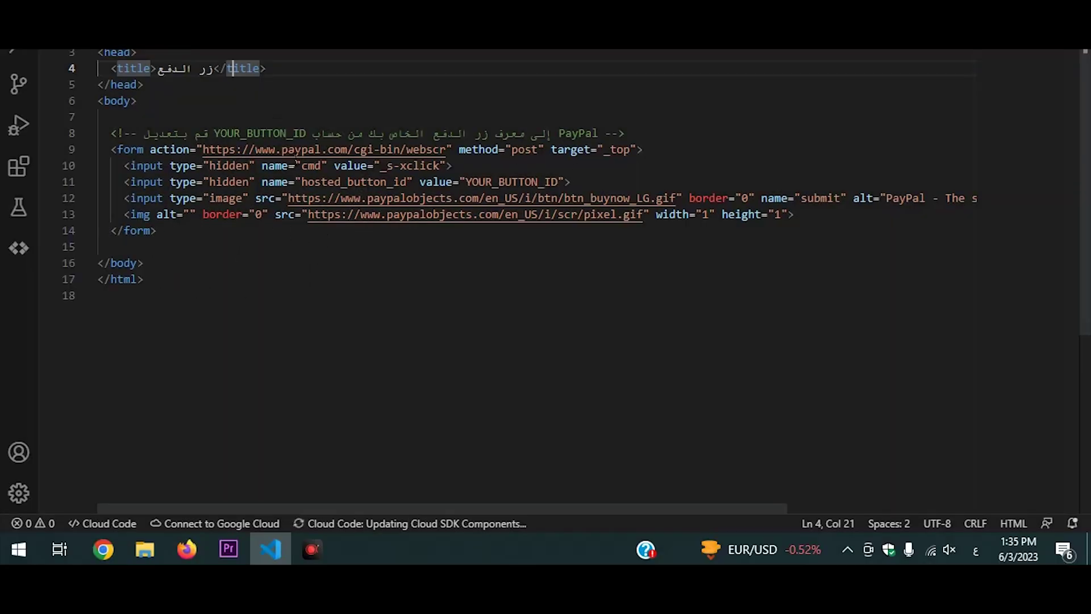
pyautogui.moveTo(215, 134); pyautogui.dragTo(300, 134)
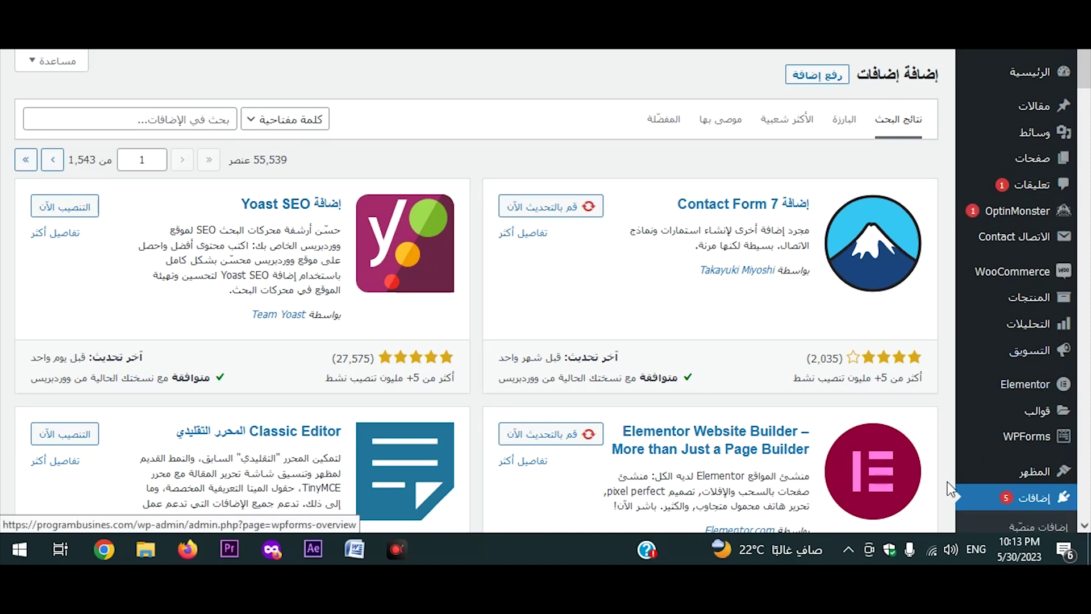
pyautogui.moveTo(1015, 353)
pyautogui.scroll(-3, 1017, 375)
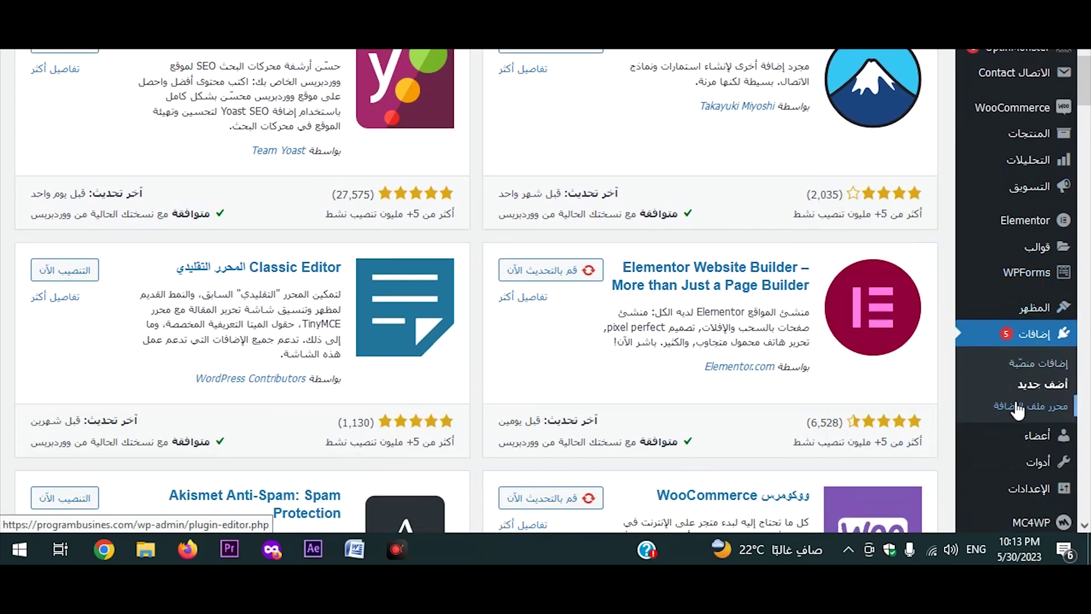
pyautogui.press('F4')
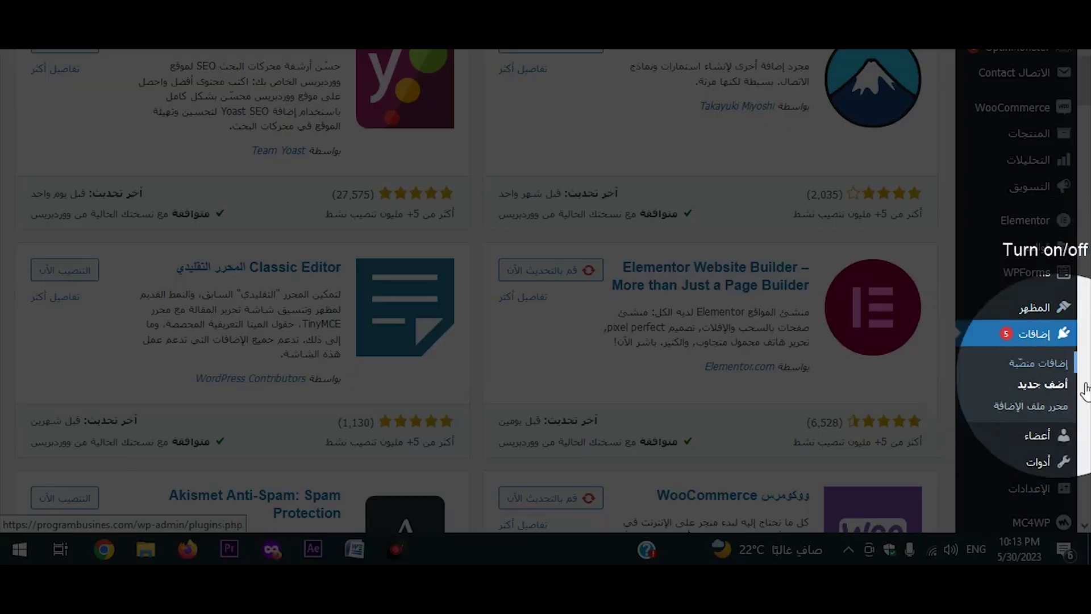
pyautogui.press('F4')
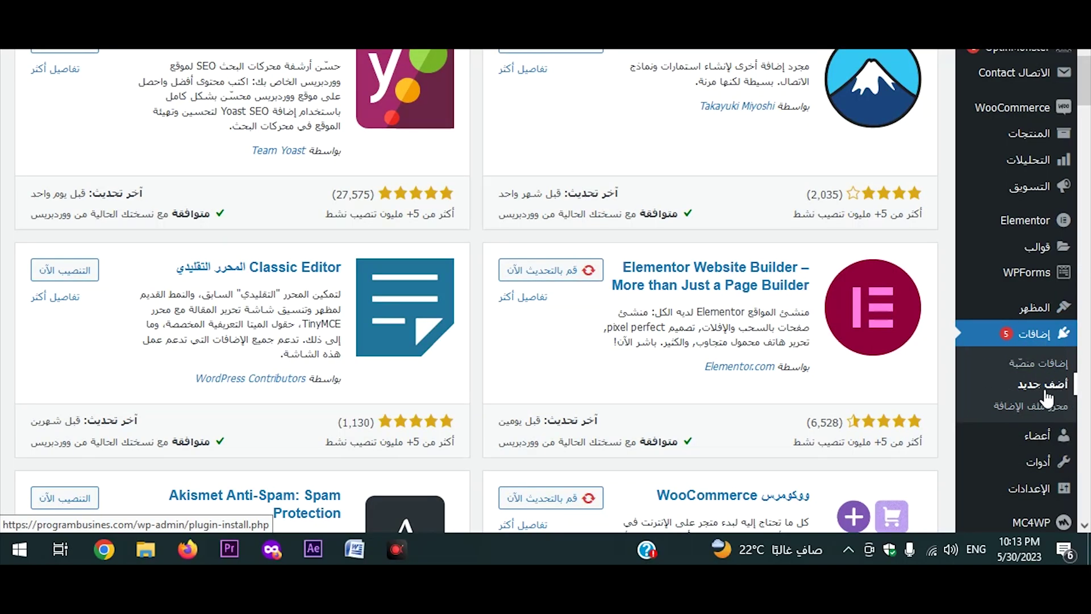
pyautogui.scroll(3, 921, 372)
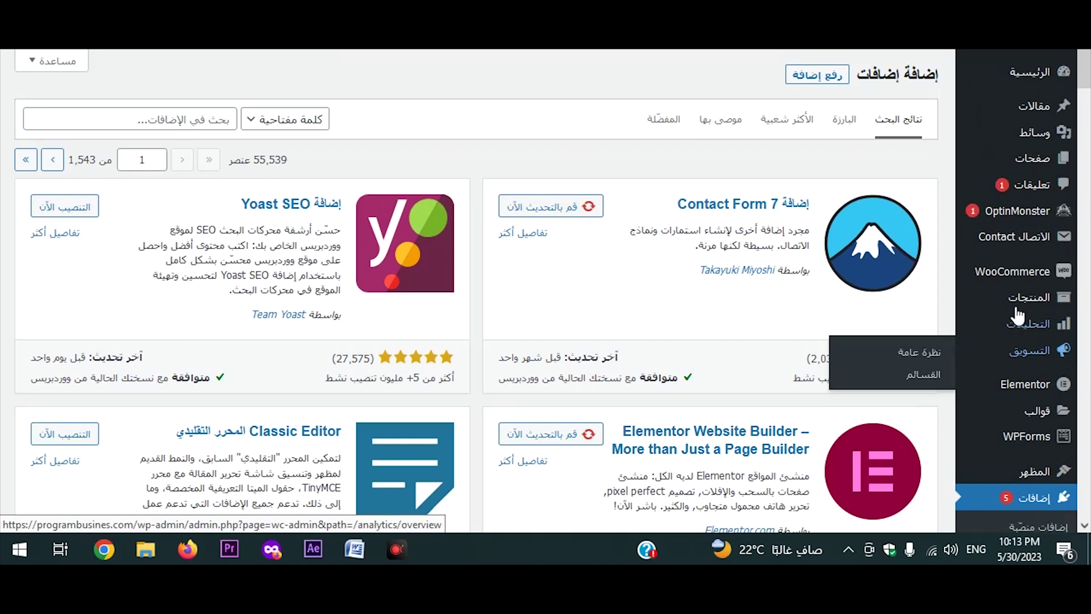
pyautogui.press('F4')
pyautogui.moveTo(994, 283)
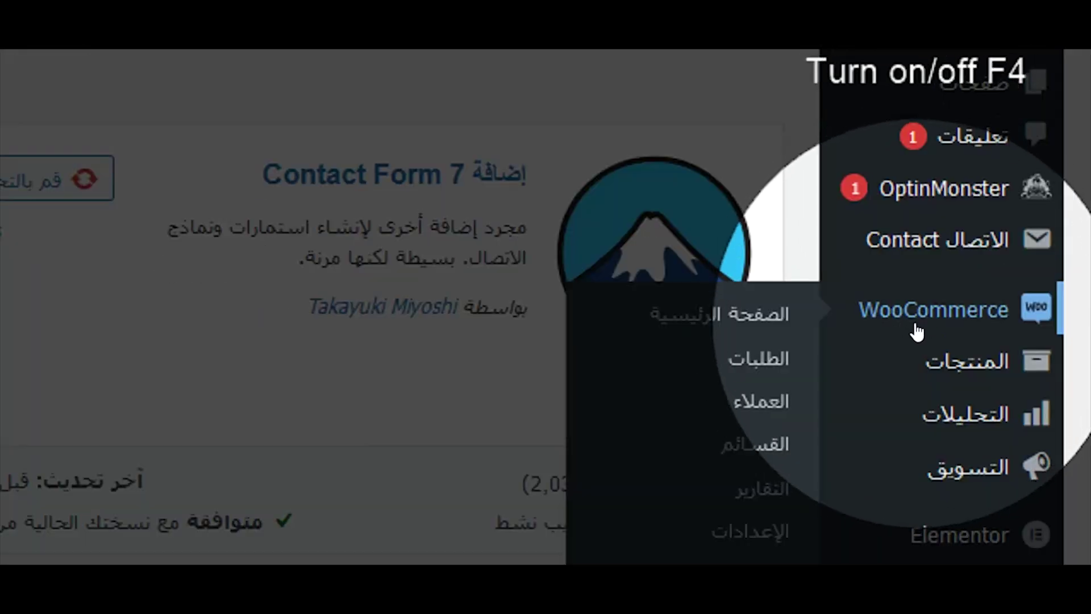
pyautogui.press('F4')
# Search the plugin directory for 'WooCommerce', listing 1,036 results.
pyautogui.click(221, 119)
pyautogui.write('WooCommerce')
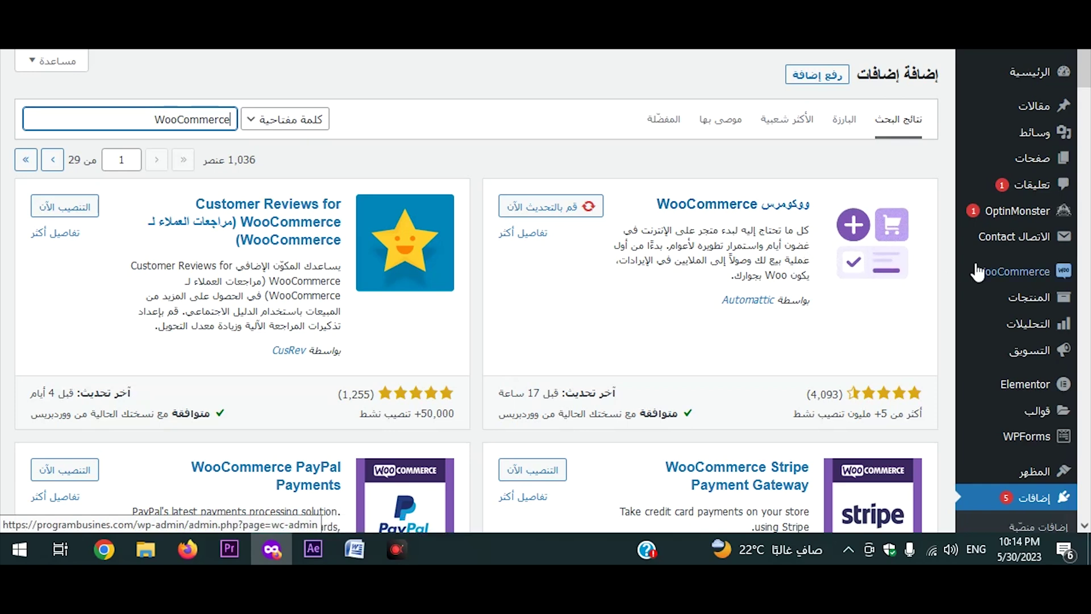
pyautogui.moveTo(986, 282)
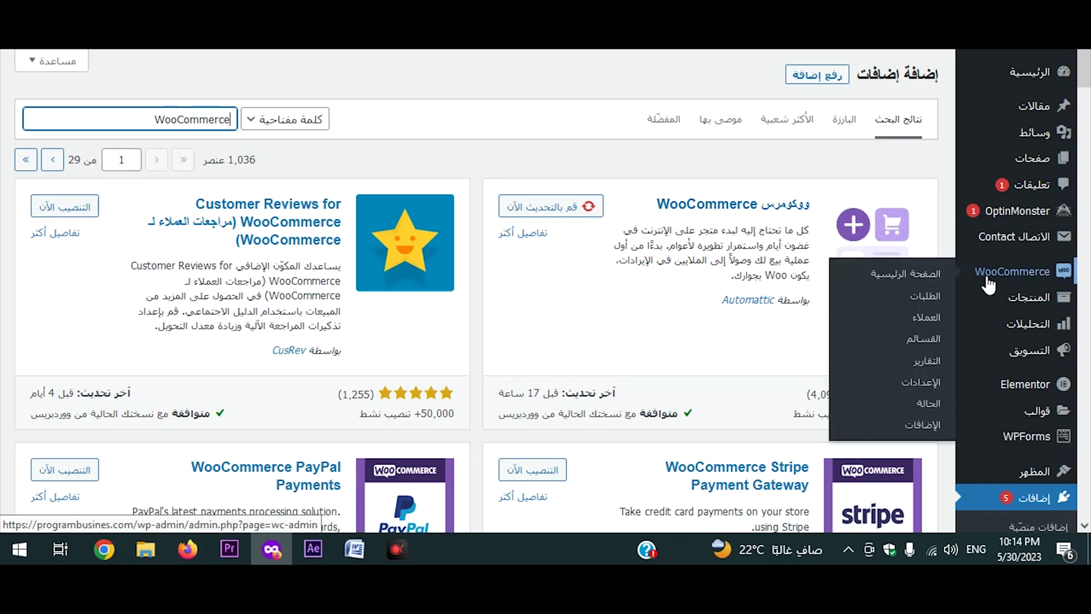
# Go to WooCommerce Home, scroll the setup checklist, and choose Add details for the store.
pyautogui.click(925, 279)
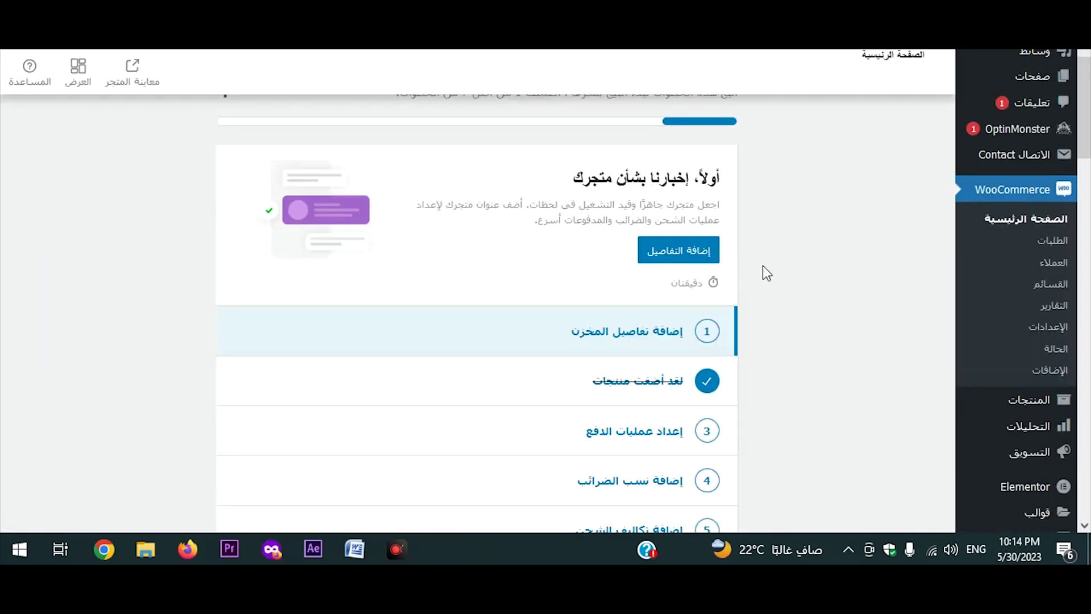
pyautogui.scroll(-5, 732, 262)
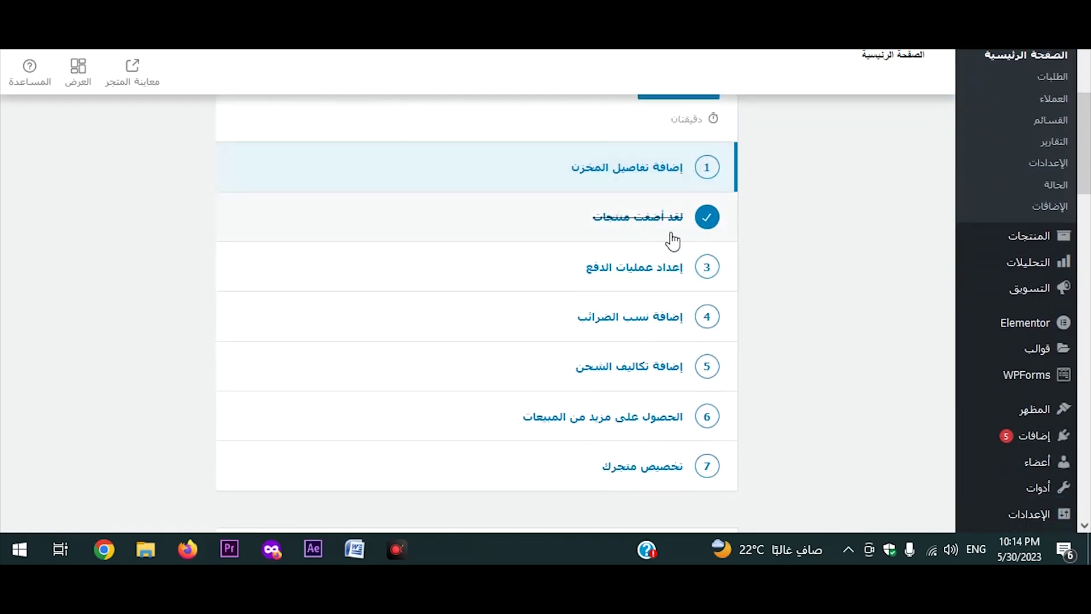
pyautogui.scroll(-2, 672, 241)
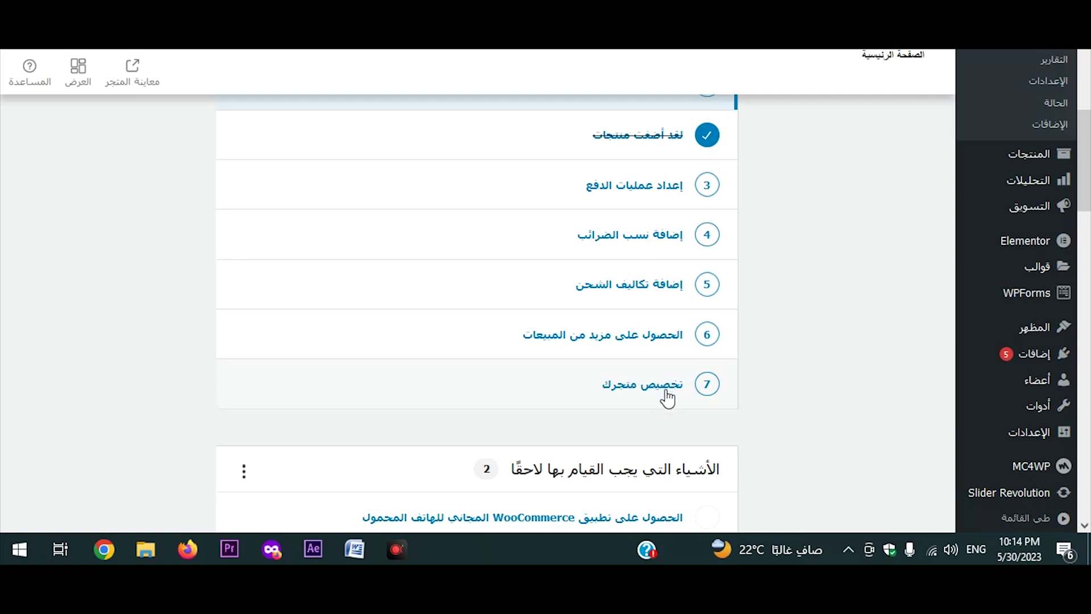
pyautogui.scroll(1, 739, 364)
pyautogui.scroll(3, 750, 360)
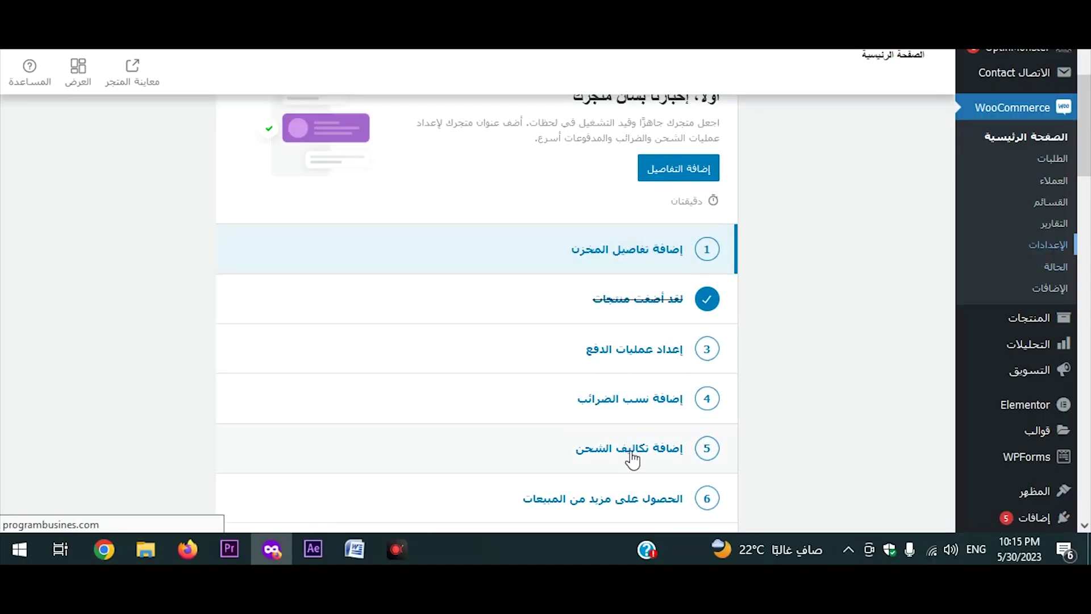
pyautogui.click(686, 172)
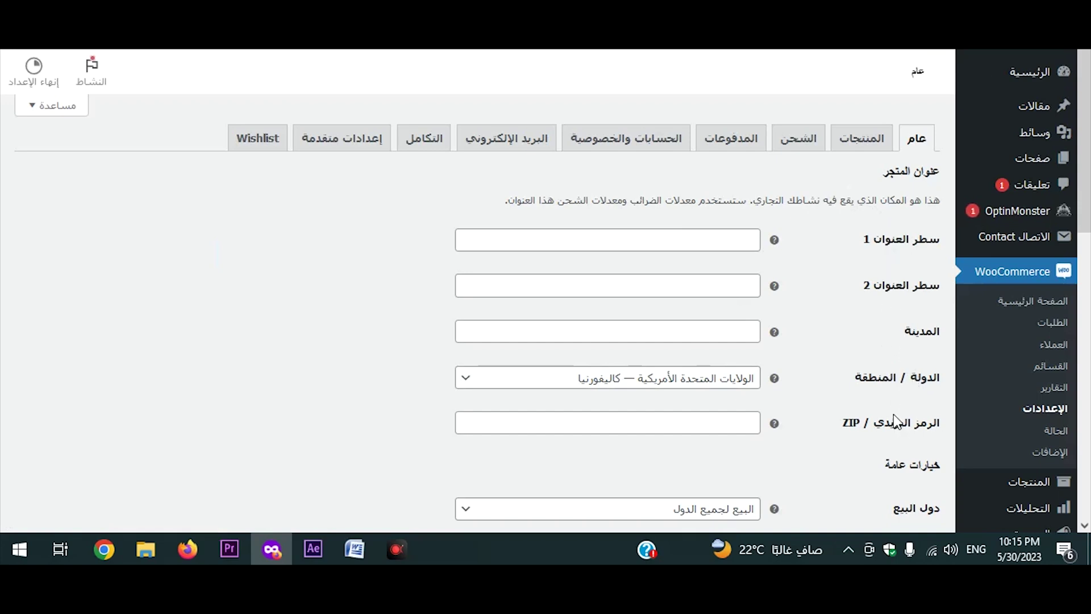
# Check the Currency dropdown in General settings, leaving the store currency as US dollar.
pyautogui.press('F4')
pyautogui.scroll(-3, 892, 409)
pyautogui.press('F4')
pyautogui.scroll(-3, 890, 381)
pyautogui.scroll(-3, 896, 315)
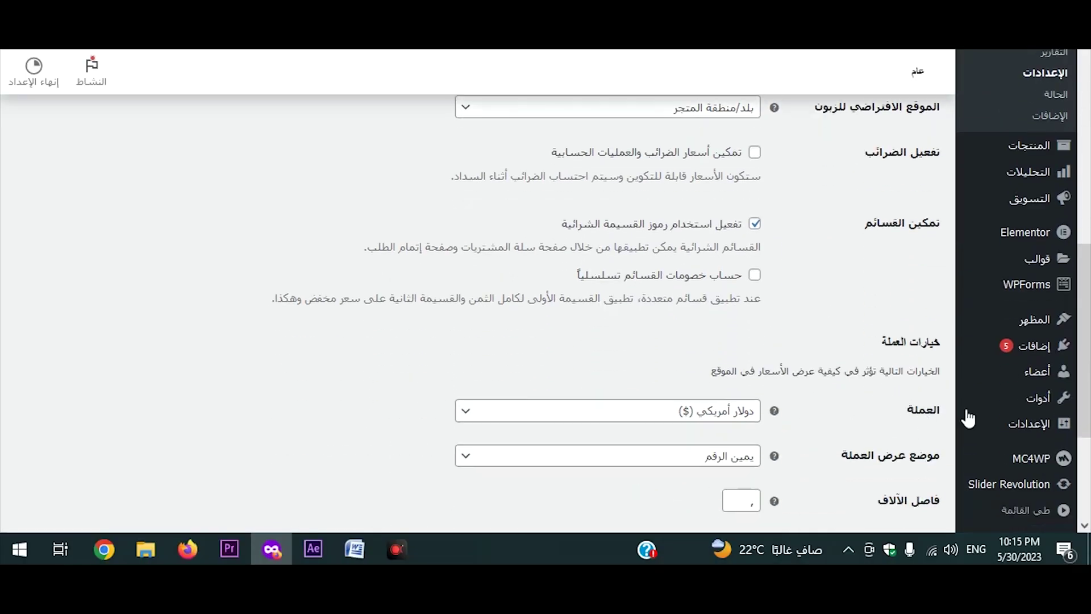
pyautogui.click(712, 413)
pyautogui.scroll(-5, 676, 336)
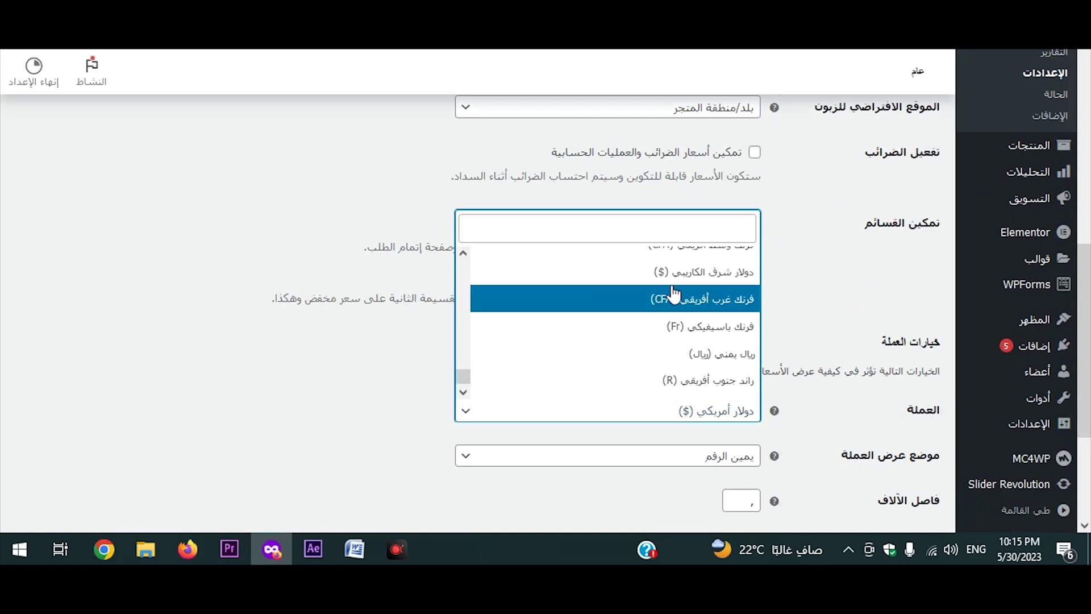
pyautogui.scroll(-2, 674, 294)
pyautogui.scroll(4, 684, 284)
pyautogui.scroll(5, 695, 287)
pyautogui.click(820, 259)
pyautogui.scroll(2, 753, 341)
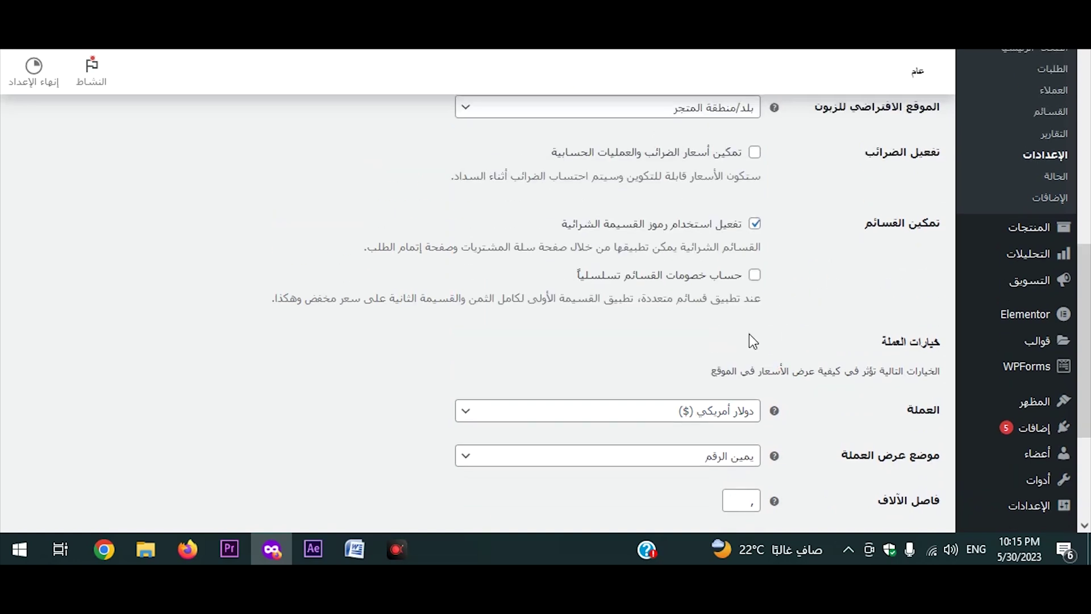
pyautogui.click(726, 411)
pyautogui.scroll(2, 710, 323)
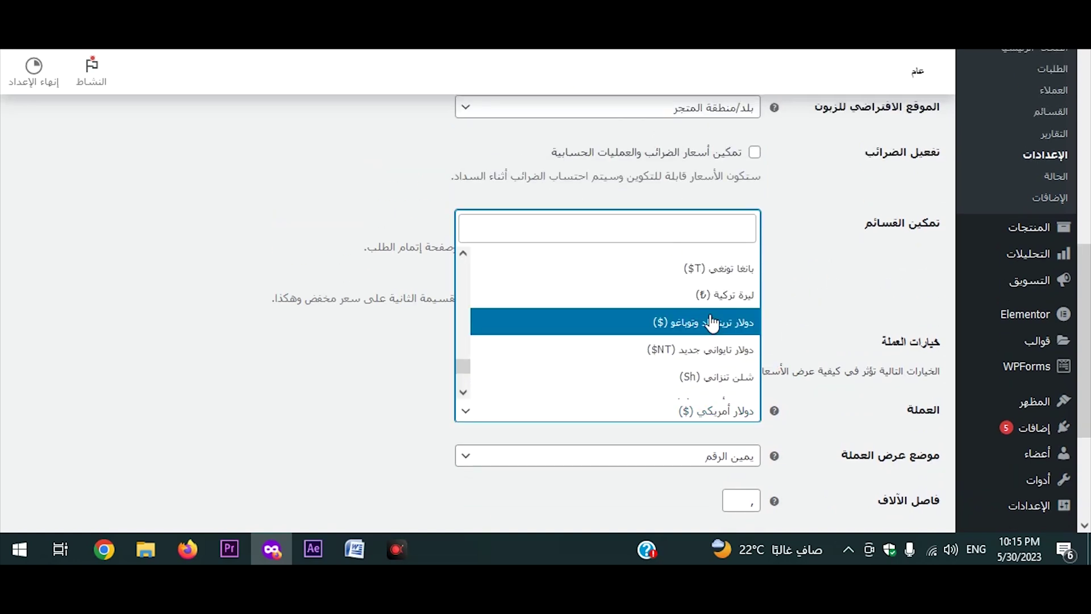
pyautogui.click(873, 403)
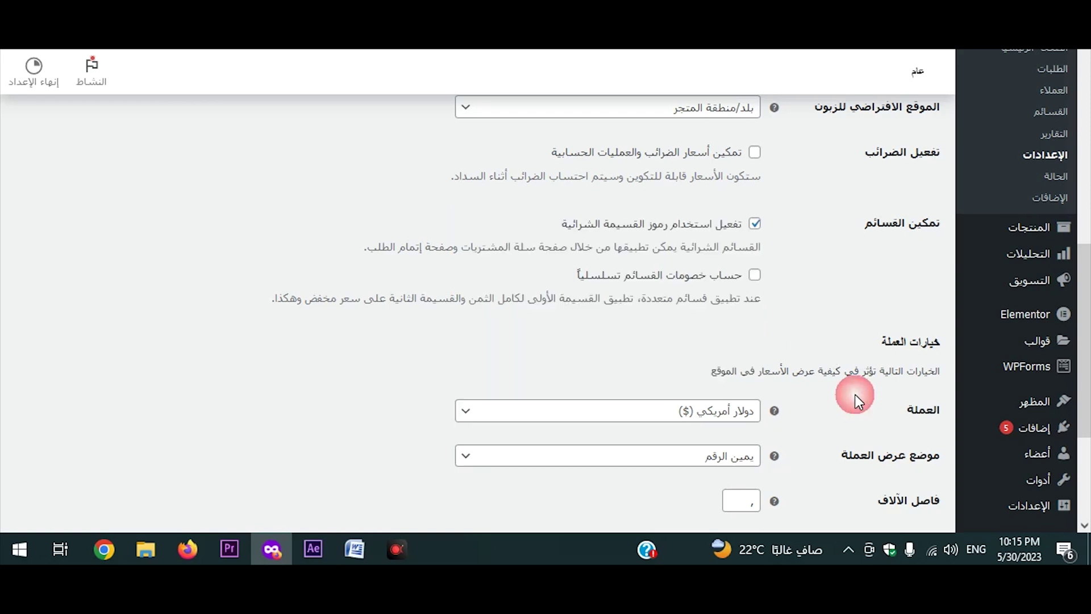
# Return to the top of General settings and move to the Payments settings.
pyautogui.scroll(4, 844, 392)
pyautogui.scroll(-4, 847, 386)
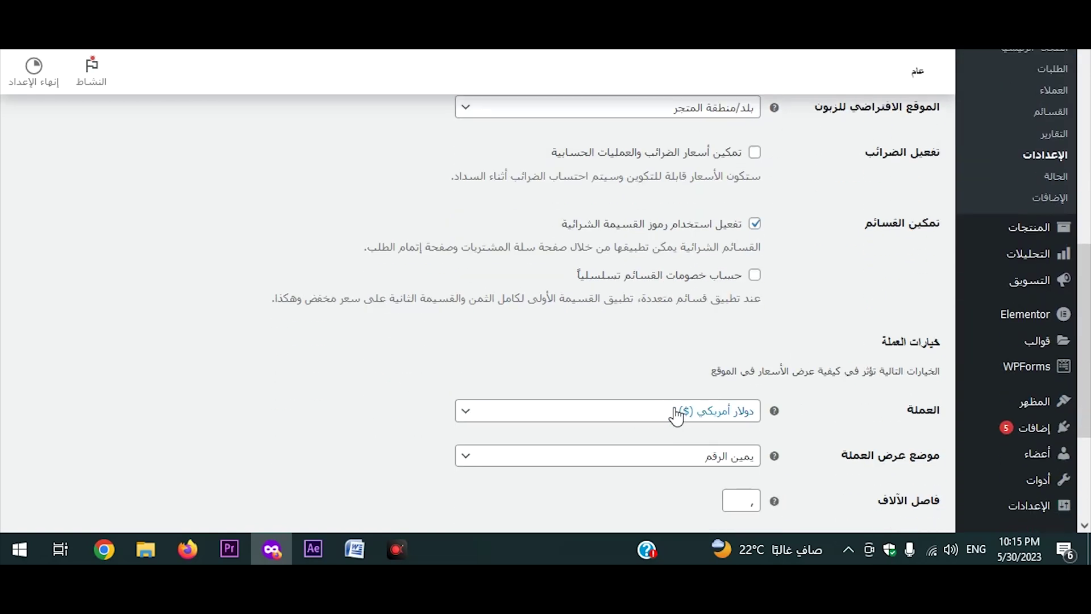
pyautogui.scroll(5, 739, 387)
pyautogui.scroll(6, 783, 415)
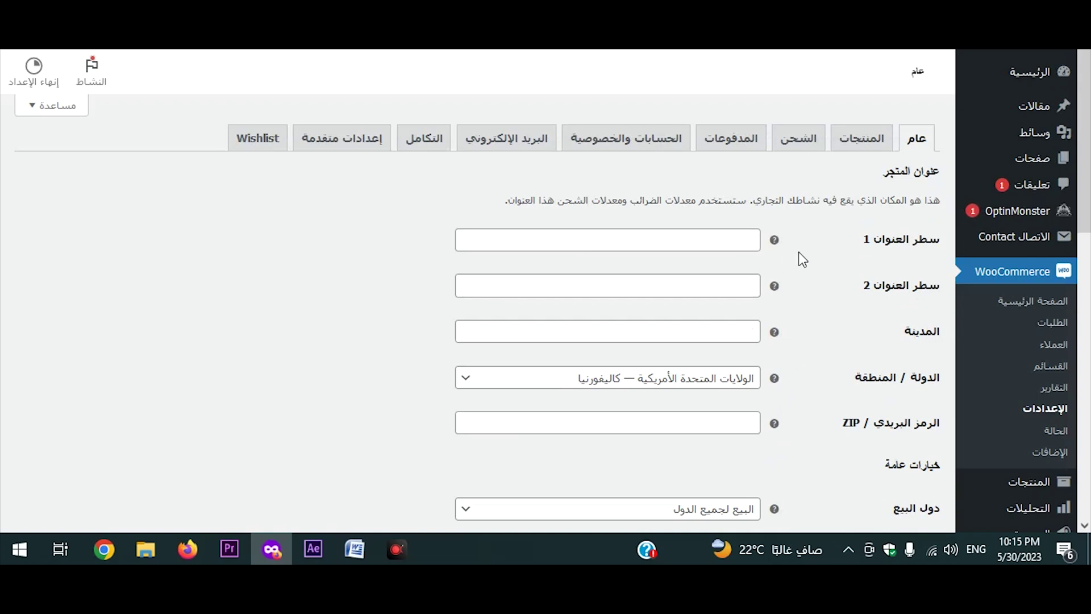
pyautogui.click(748, 154)
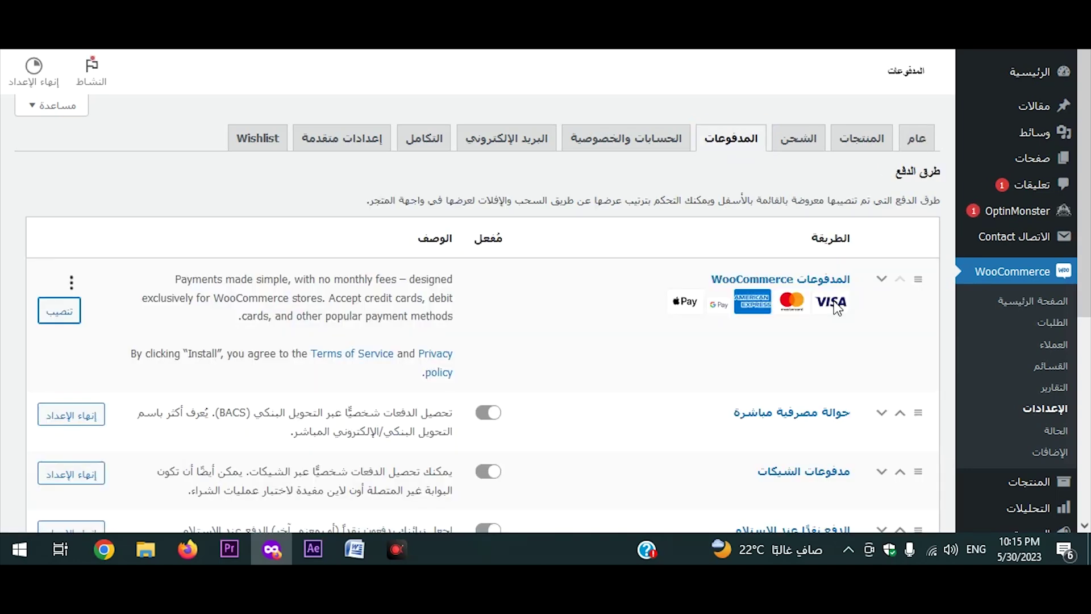
# Review the payment methods table, with bank transfer, cheque and cash on delivery all disabled.
pyautogui.moveTo(943, 175); pyautogui.dragTo(894, 174)
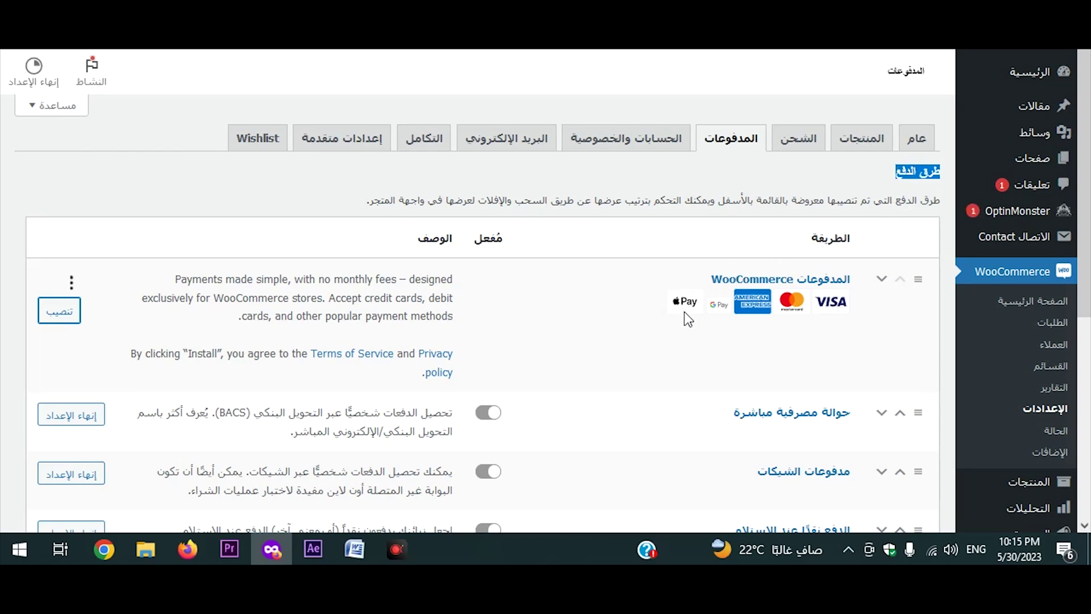
pyautogui.press('F4')
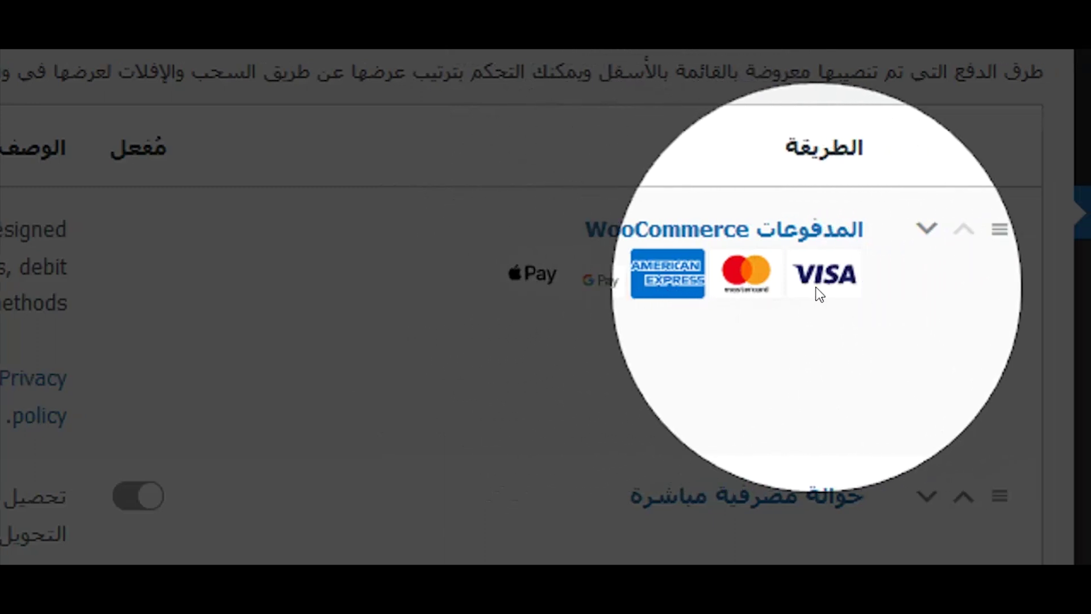
pyautogui.press('F4')
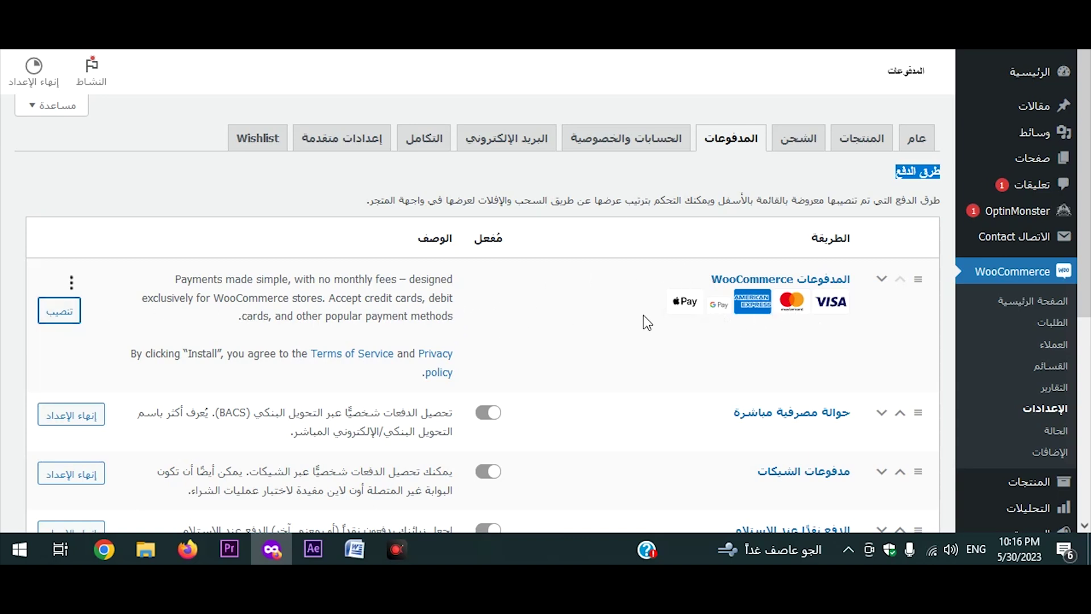
pyautogui.scroll(-3, 805, 350)
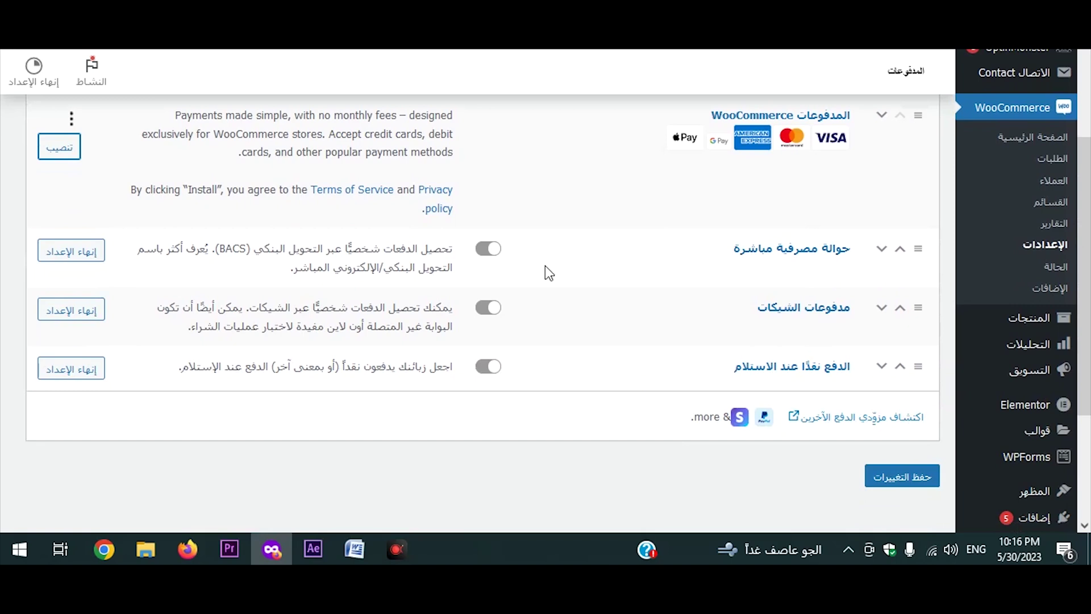
# Enable direct bank transfer and review its title and instructions settings.
pyautogui.click(492, 254)
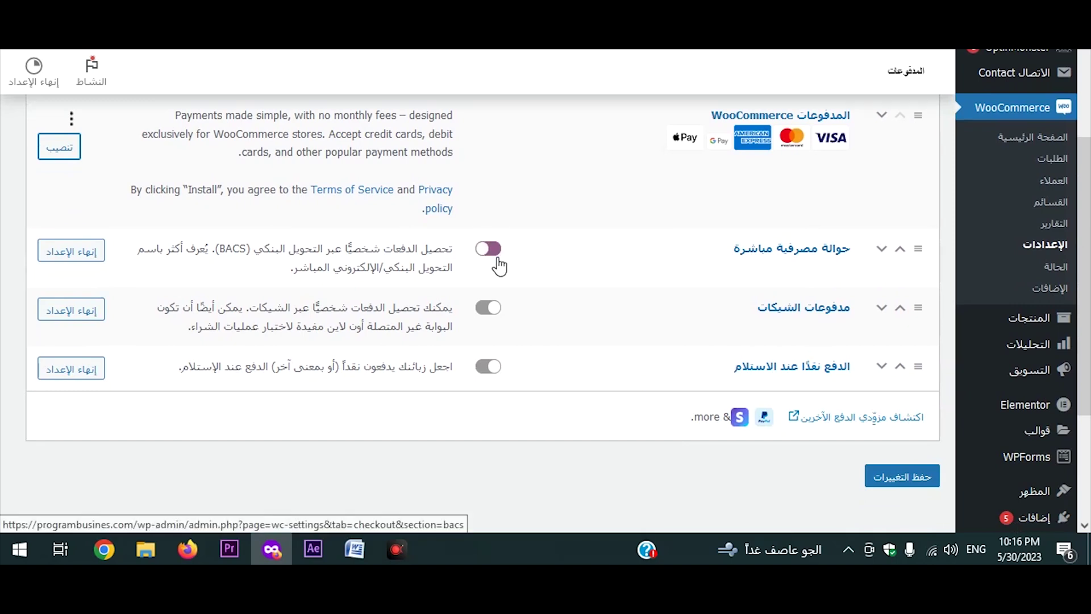
pyautogui.click(804, 252)
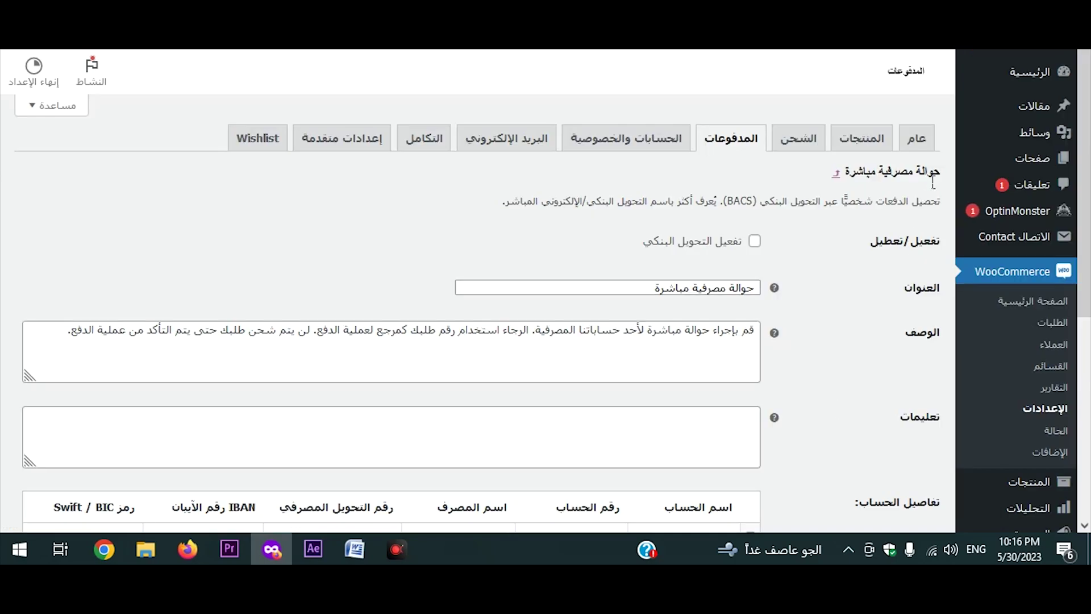
pyautogui.click(755, 241)
pyautogui.moveTo(757, 288); pyautogui.dragTo(650, 294)
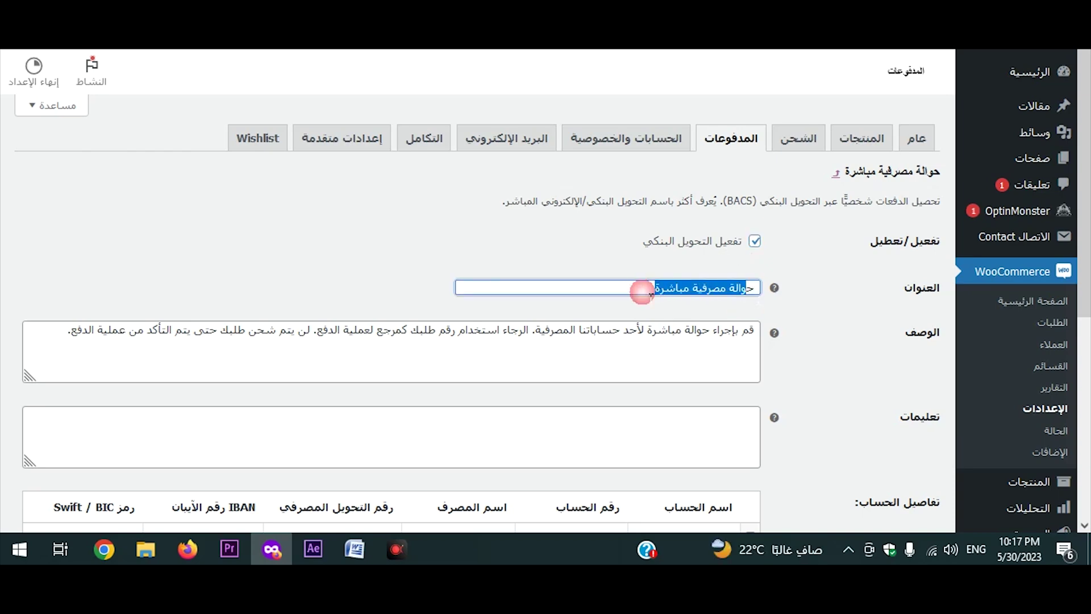
pyautogui.scroll(-2, 659, 296)
pyautogui.click(690, 282)
pyautogui.click(682, 364)
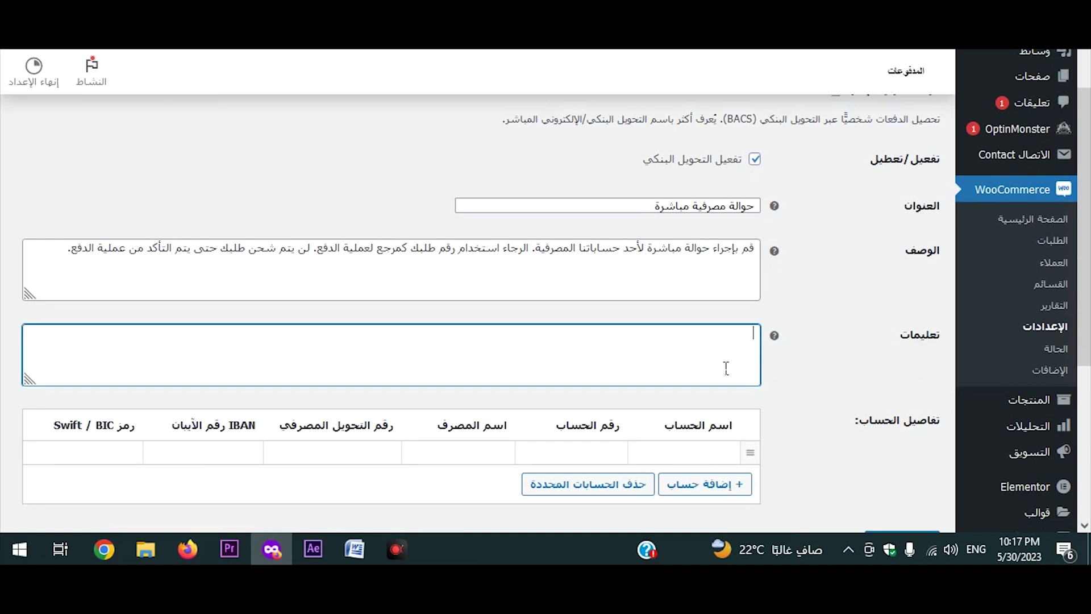
pyautogui.scroll(-2, 726, 369)
# Add a bank account row with account name, account number, bank name, routing number, IBAN and BIC.
pyautogui.click(734, 400)
pyautogui.click(699, 373)
pyautogui.write('ghsfgh')
pyautogui.press('Tab')
pyautogui.write('fghdfg')
pyautogui.press('BackSpace')
pyautogui.press('BackSpace')
pyautogui.press('BackSpace')
pyautogui.press('BackSpace')
pyautogui.press('BackSpace')
pyautogui.press('BackSpace')
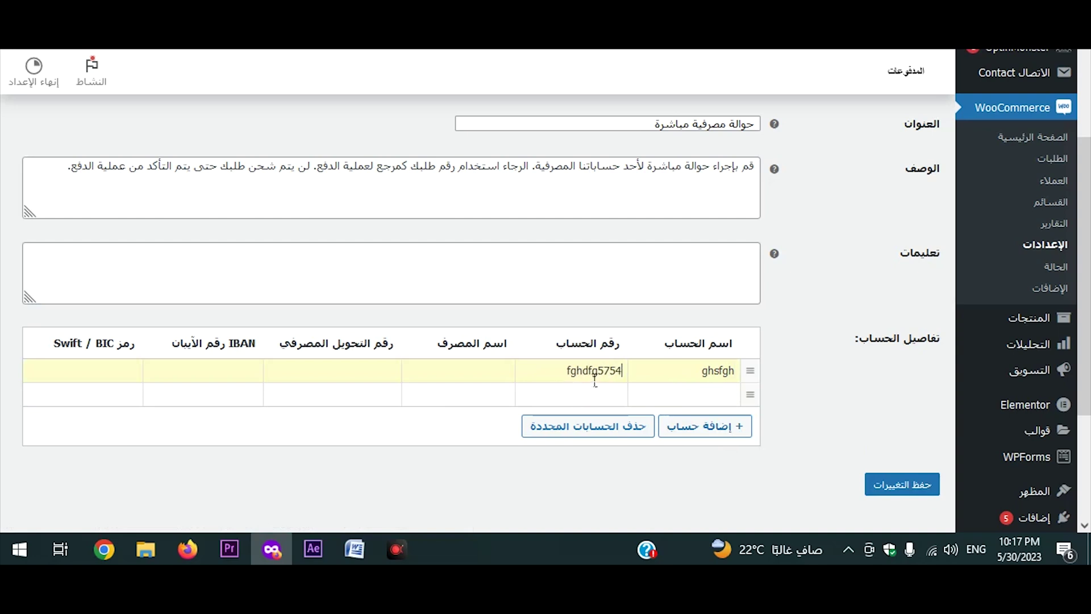
pyautogui.write('57857')
pyautogui.press('Tab')
pyautogui.write('856785785')
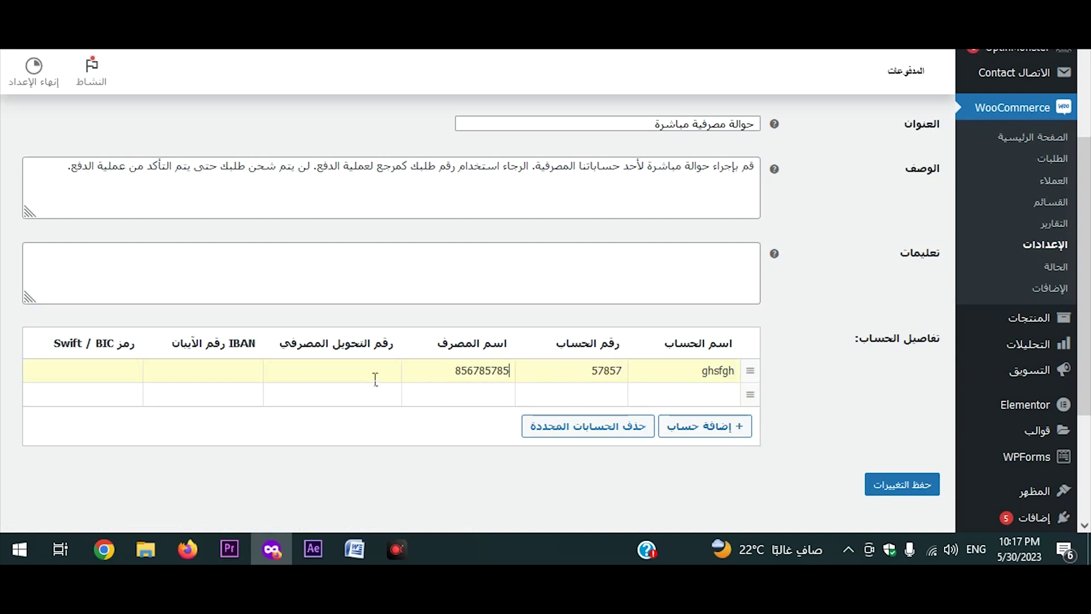
pyautogui.press('Tab')
pyautogui.write('785785785')
pyautogui.click(230, 374)
pyautogui.write('756456786')
pyautogui.click(121, 376)
pyautogui.write('54659786546')
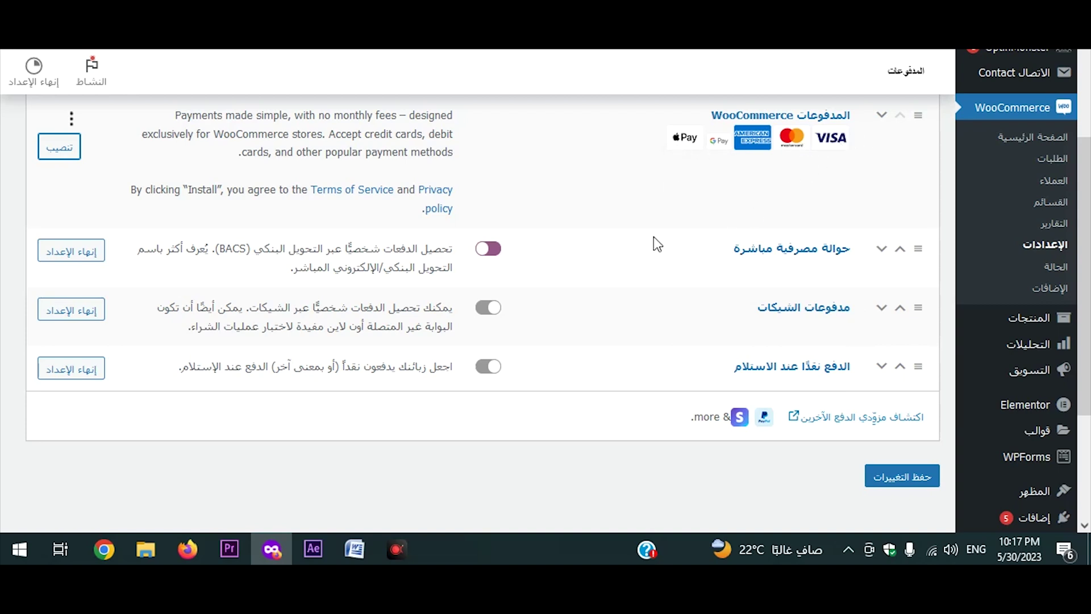
# Turn on cheque payments, review their settings page, then switch cheque payments back off.
pyautogui.click(490, 308)
pyautogui.rightClick(111, 326)
pyautogui.click(132, 80)
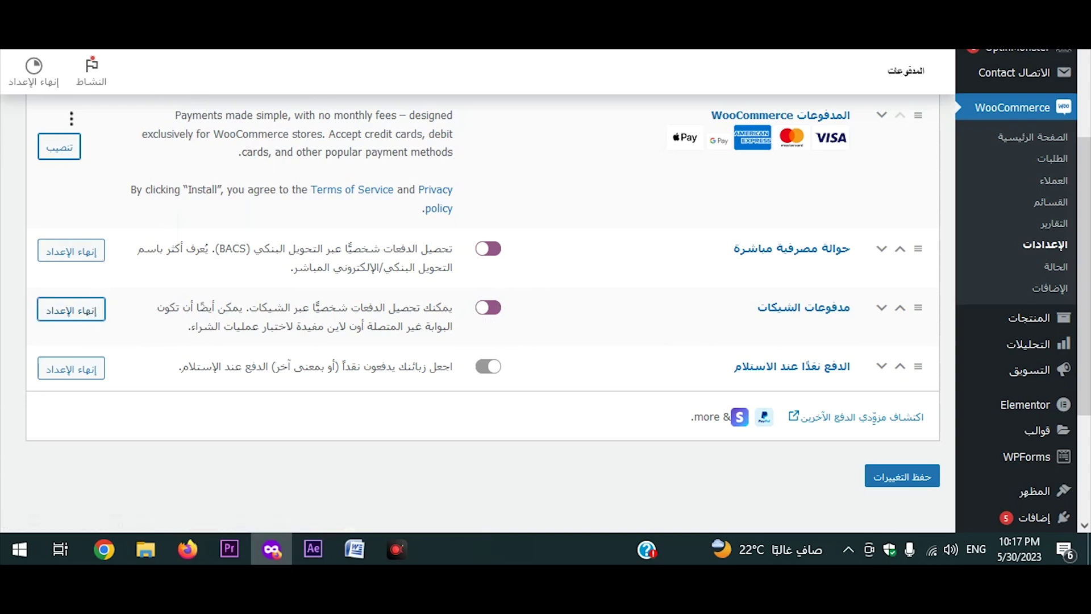
pyautogui.click(618, 275)
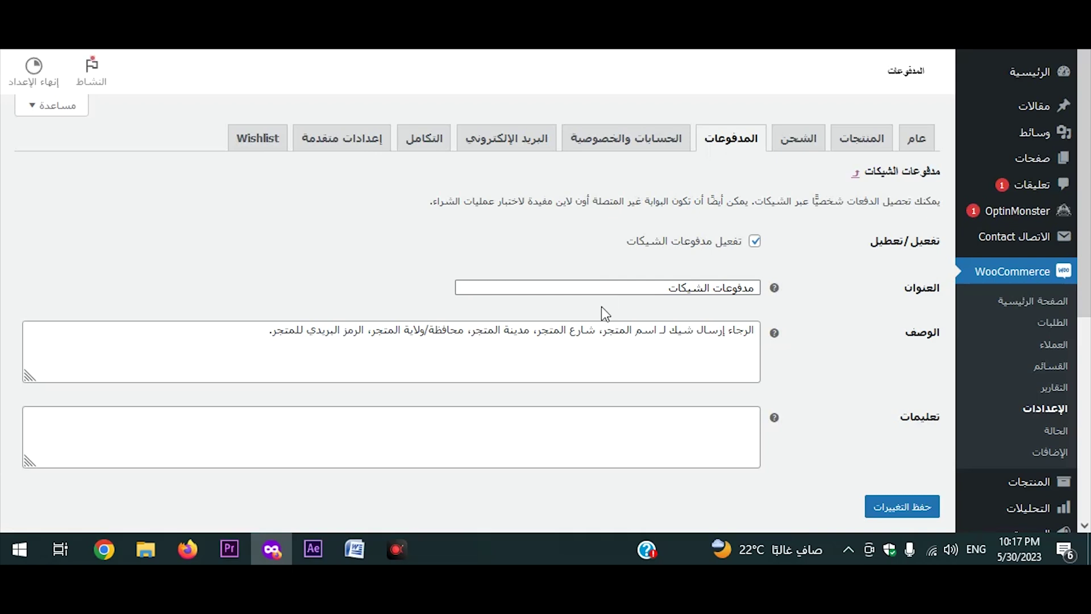
pyautogui.click(742, 340)
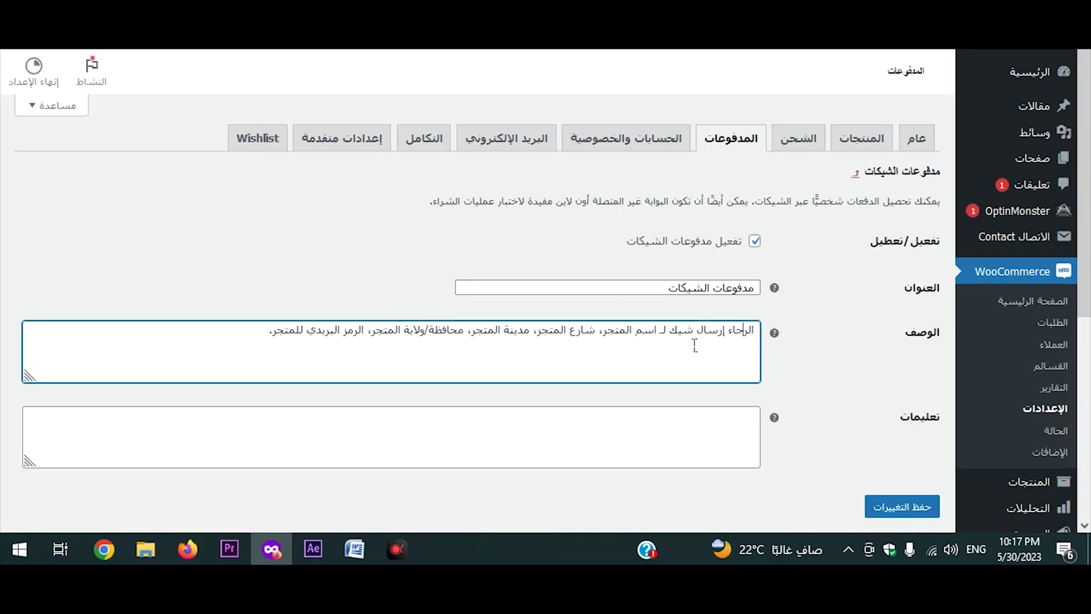
pyautogui.moveTo(655, 340); pyautogui.dragTo(607, 341)
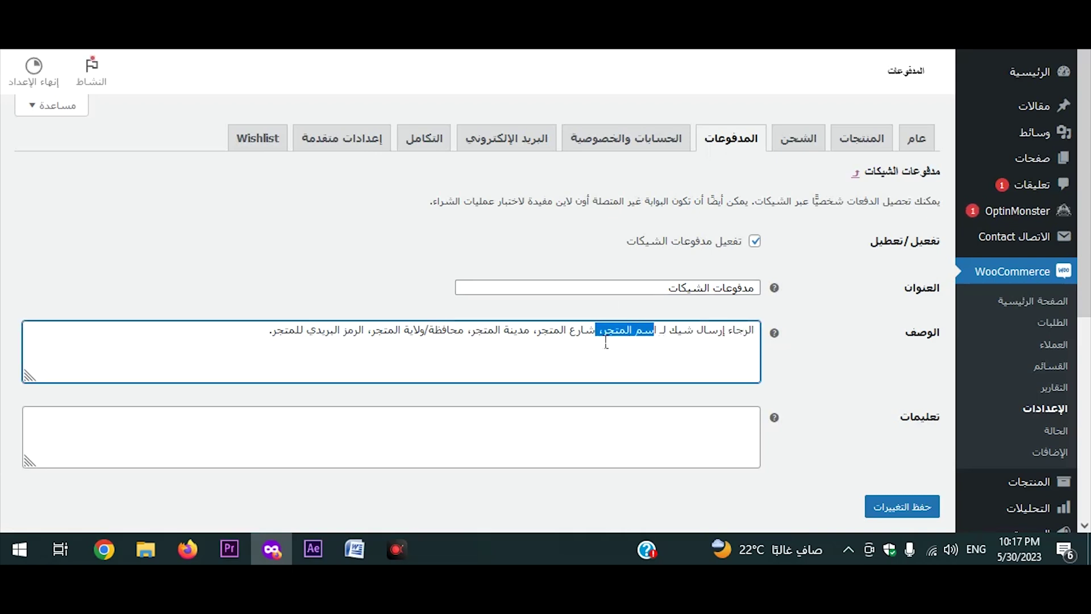
pyautogui.click(755, 421)
pyautogui.scroll(-1, 789, 394)
pyautogui.scroll(1, 776, 373)
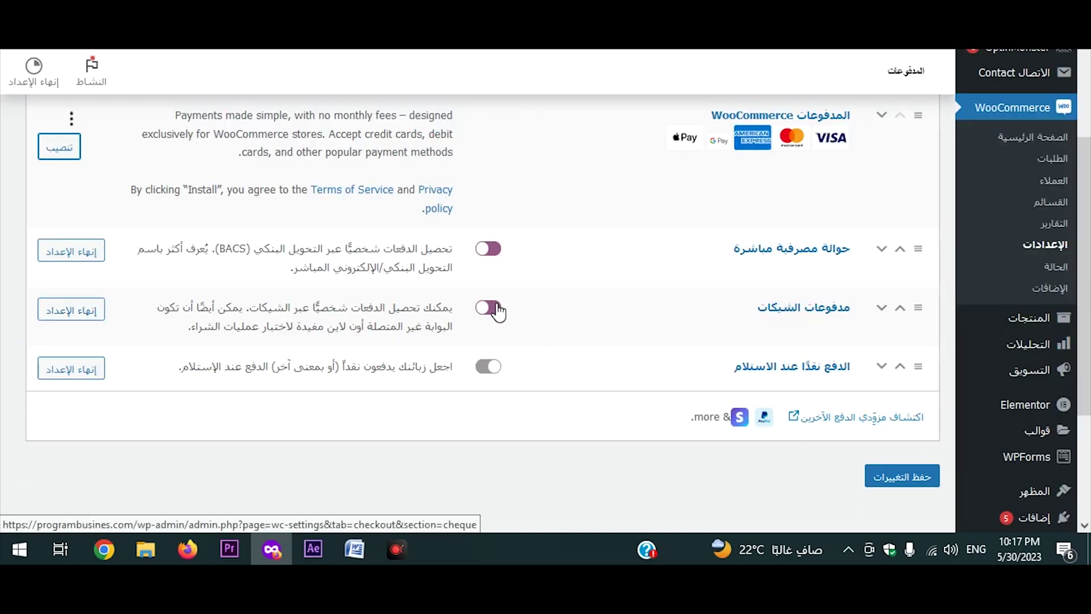
pyautogui.click(493, 308)
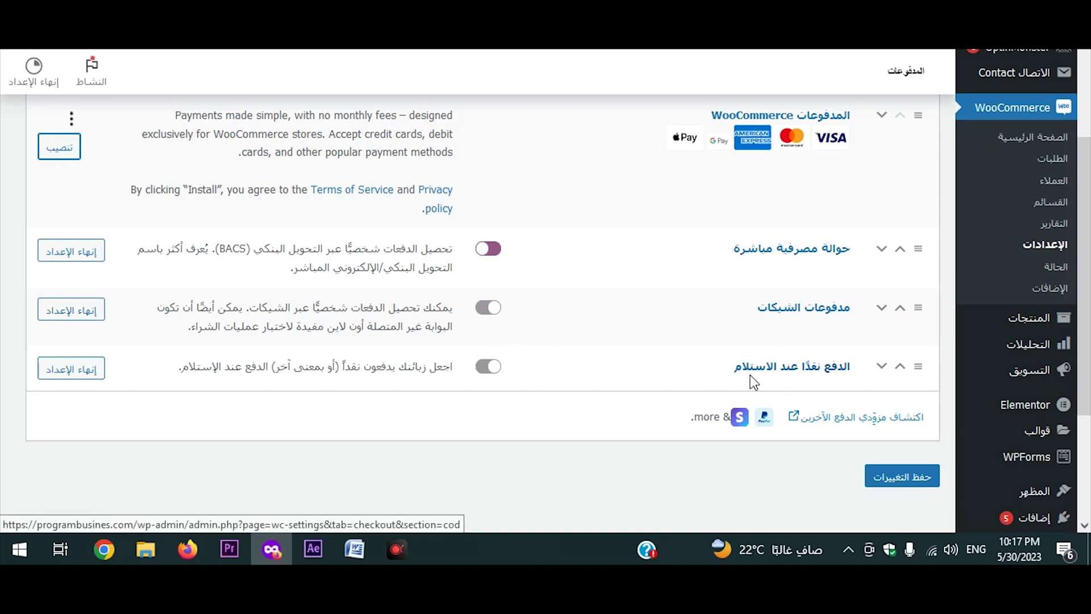
# Switch on cash on delivery and open its Finish setup link in a new window.
pyautogui.moveTo(453, 369); pyautogui.dragTo(385, 377)
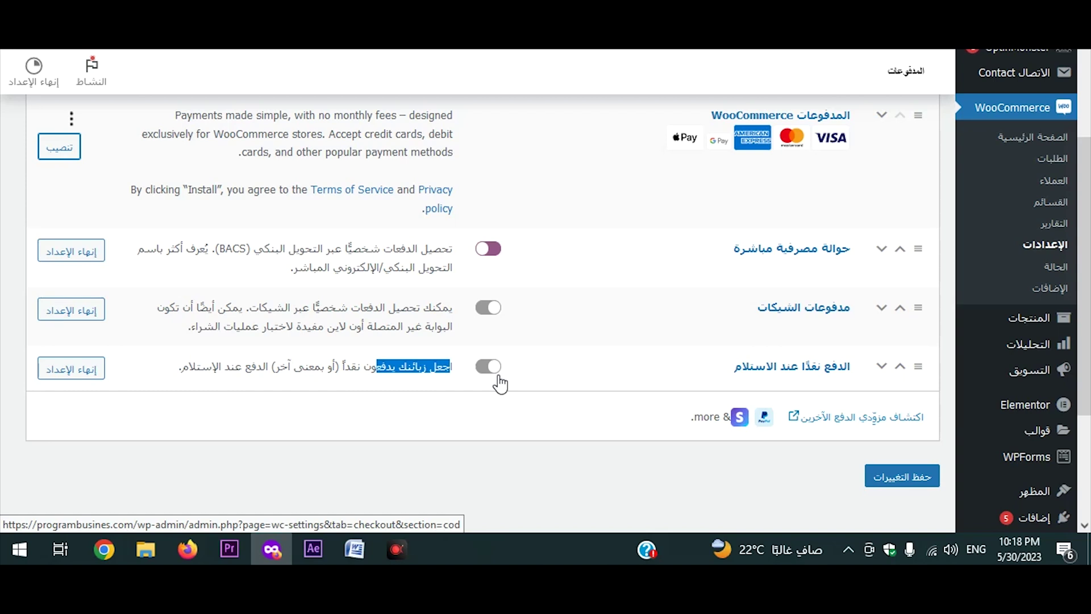
pyautogui.click(502, 385)
pyautogui.click(487, 367)
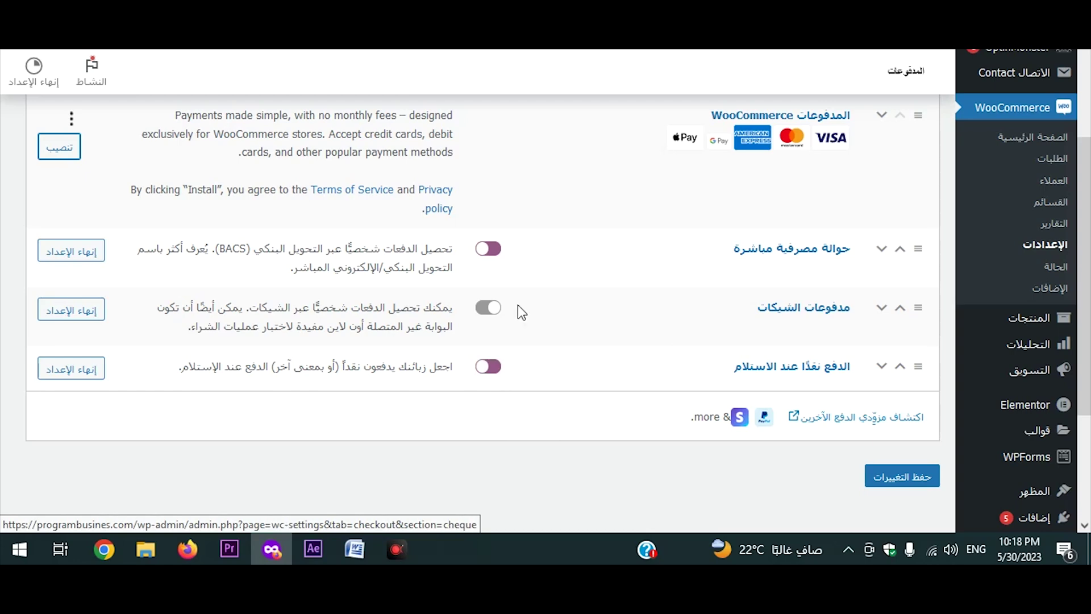
pyautogui.rightClick(80, 369)
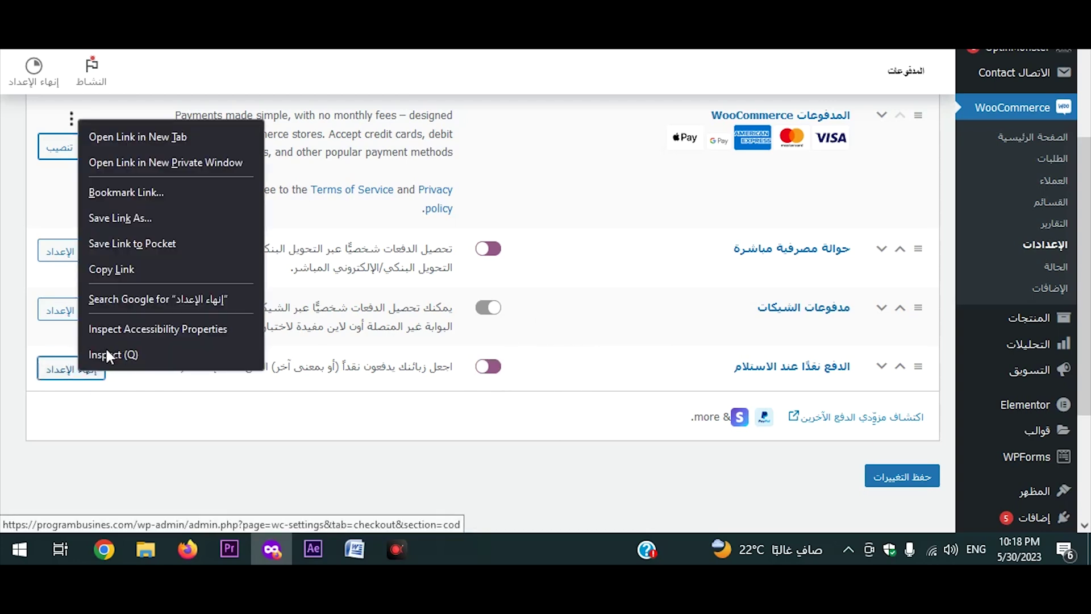
pyautogui.click(159, 162)
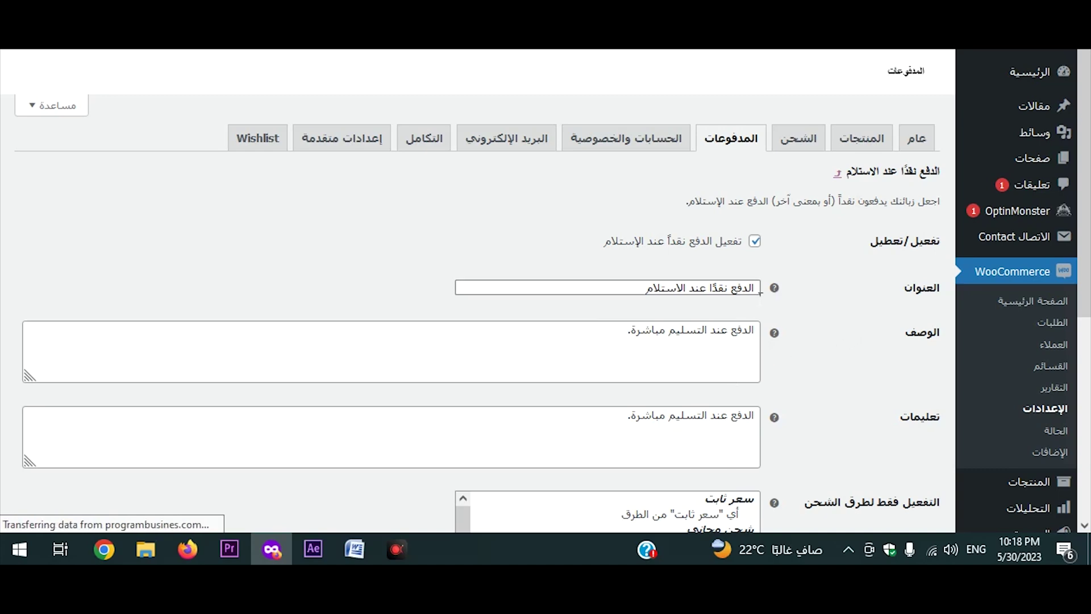
# Review the cash-on-delivery title, description and instructions text.
pyautogui.scroll(-3, 776, 295)
pyautogui.scroll(3, 865, 260)
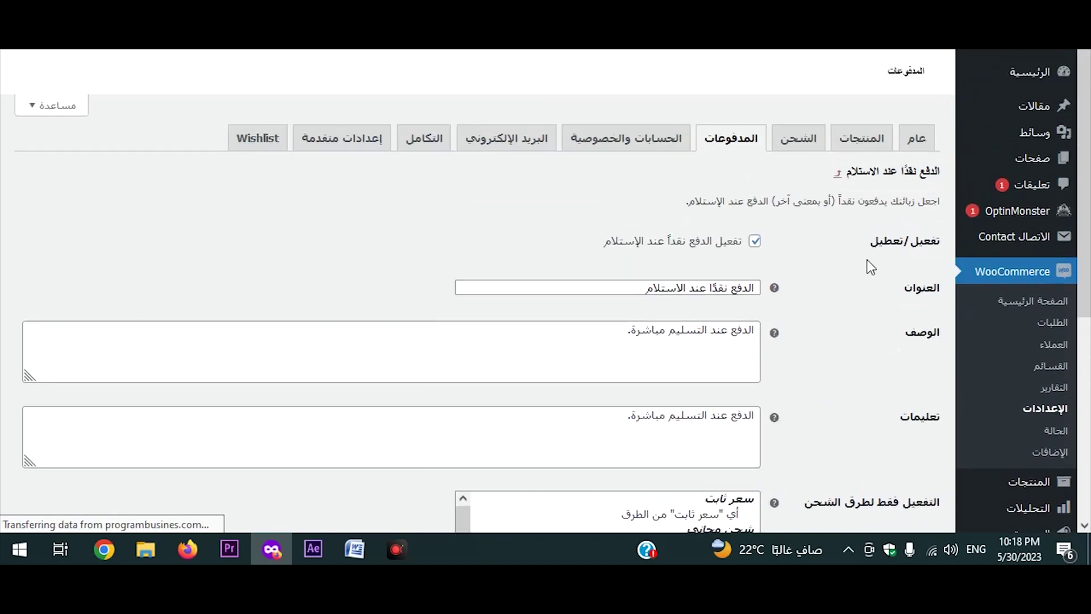
pyautogui.moveTo(756, 288); pyautogui.dragTo(627, 294)
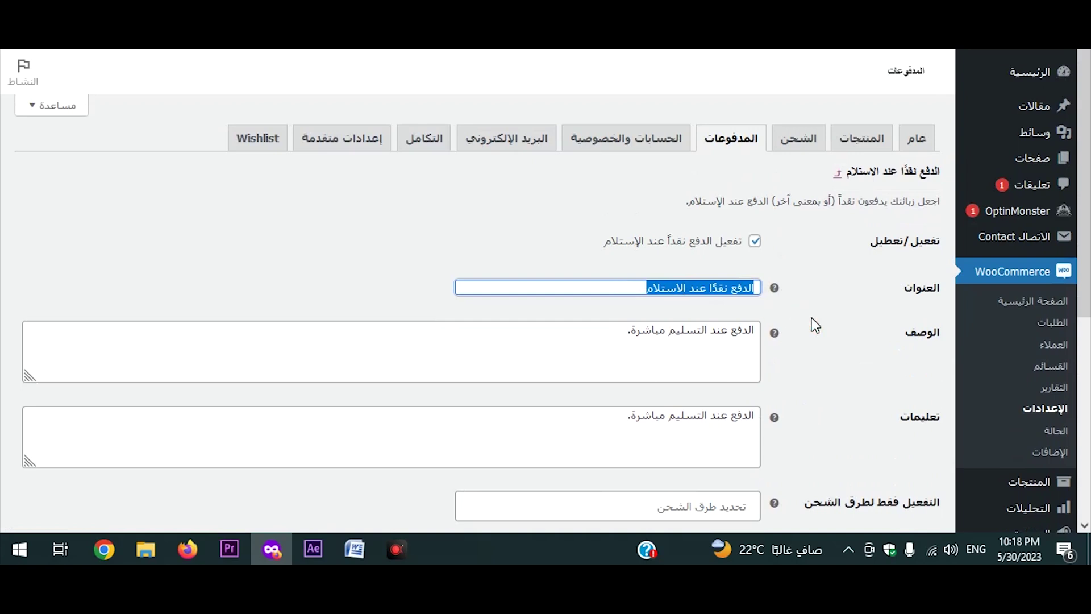
pyautogui.scroll(-2, 811, 317)
pyautogui.click(721, 260)
pyautogui.click(616, 260)
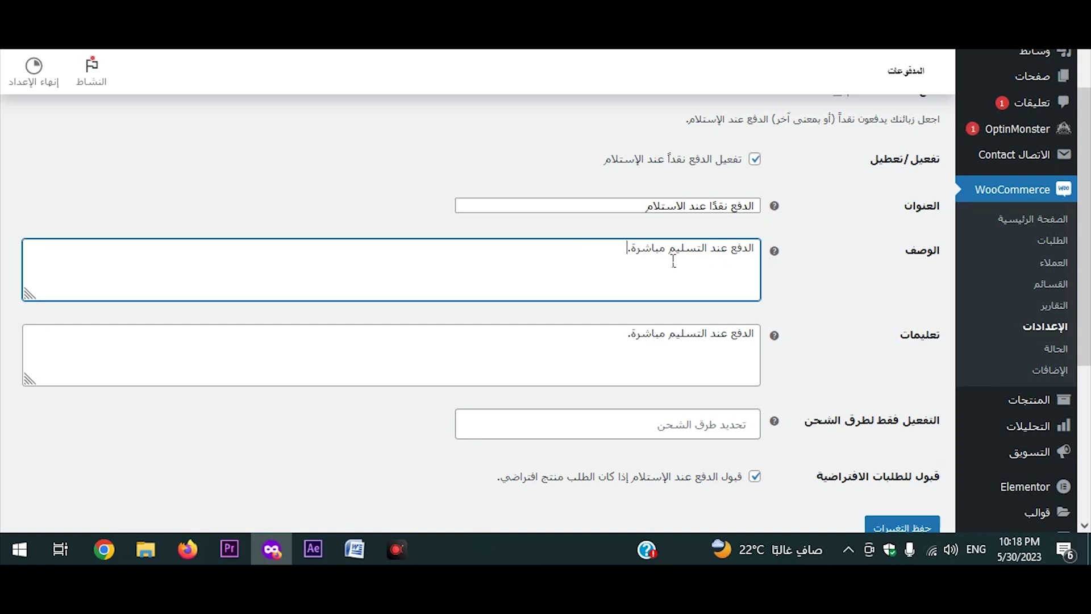
pyautogui.moveTo(681, 336); pyautogui.dragTo(676, 382)
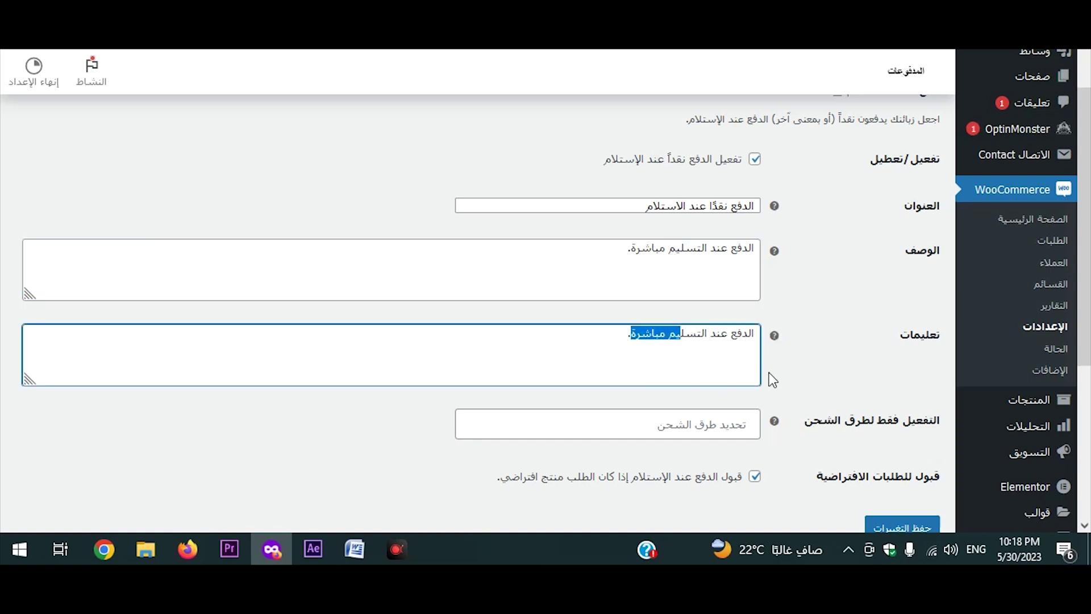
pyautogui.scroll(-1, 769, 375)
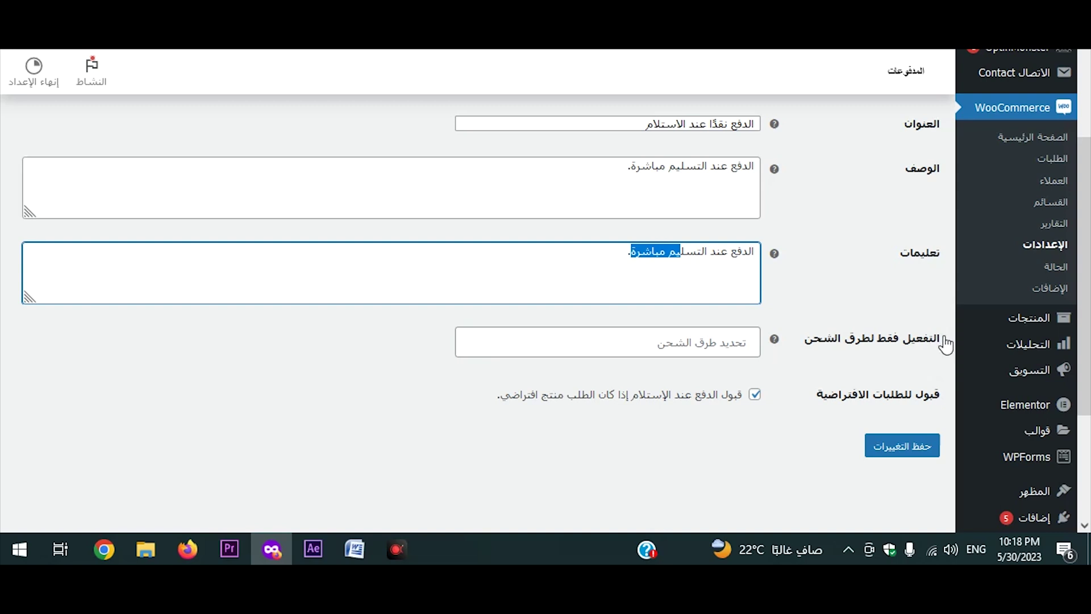
# Pick Local pickup under Enable for shipping methods, then remove it, leaving no restriction.
pyautogui.click(736, 343)
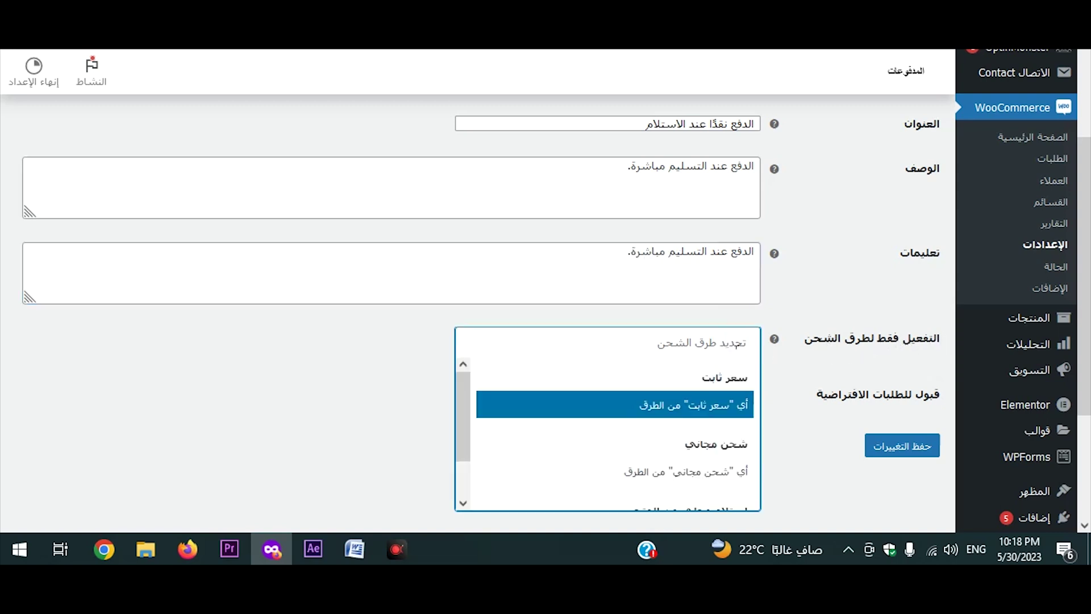
pyautogui.scroll(-1, 710, 375)
pyautogui.scroll(1, 722, 378)
pyautogui.scroll(-1, 727, 404)
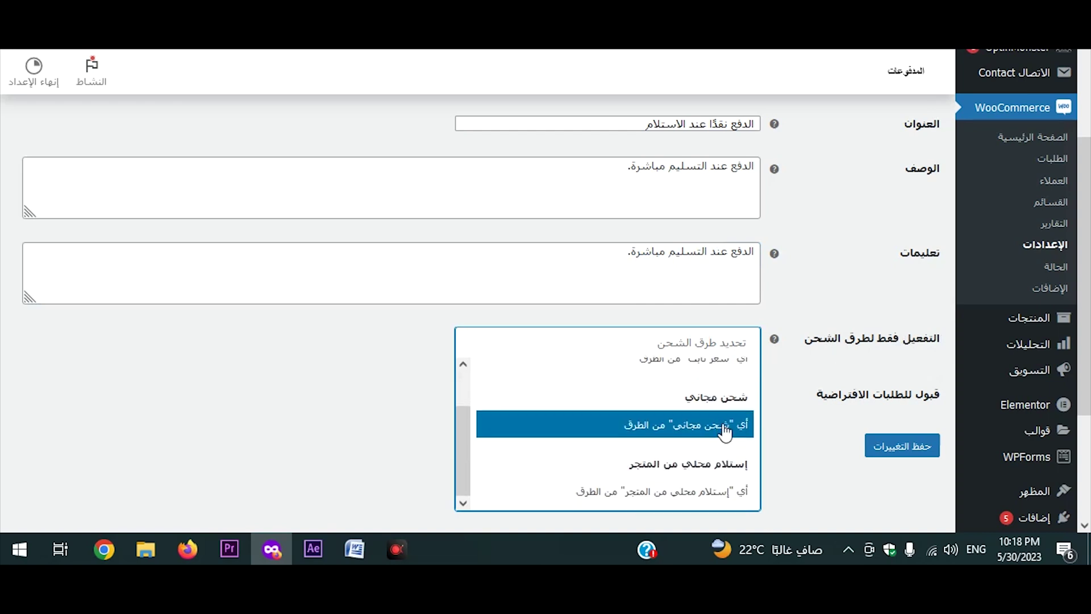
pyautogui.click(629, 493)
pyautogui.click(745, 342)
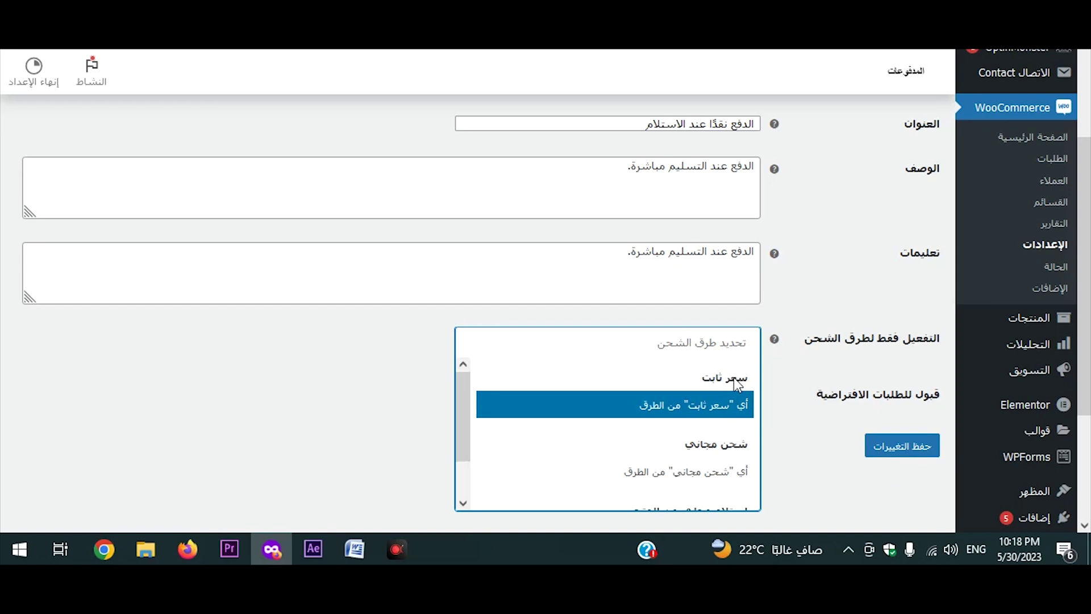
pyautogui.scroll(-1, 728, 449)
pyautogui.scroll(-1, 728, 457)
pyautogui.click(796, 421)
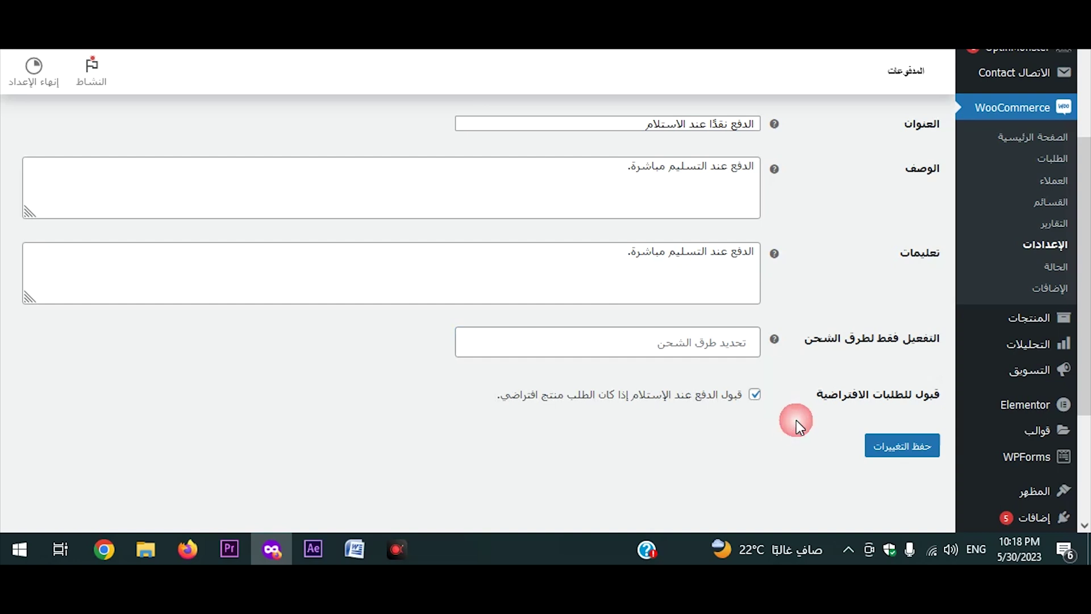
# Leave 'Accept for virtual orders' ticked after toggling it off and on.
pyautogui.click(754, 395)
pyautogui.click(754, 396)
pyautogui.click(735, 396)
pyautogui.click(728, 404)
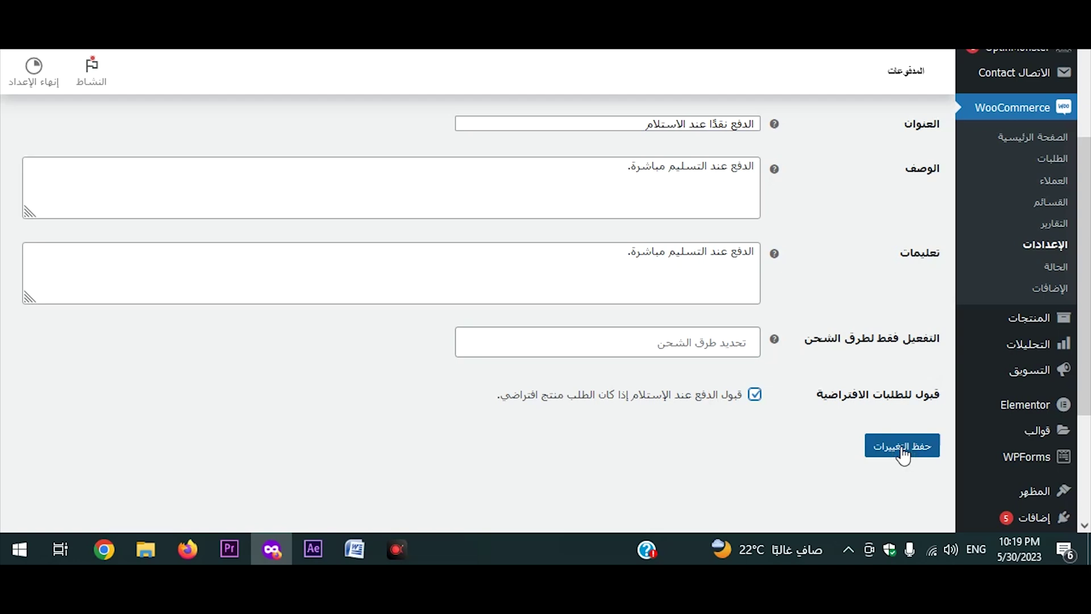
# Save the cash-on-delivery settings and confirm bank transfer and cash on delivery show enabled.
pyautogui.hotkey('alt', 'Left')
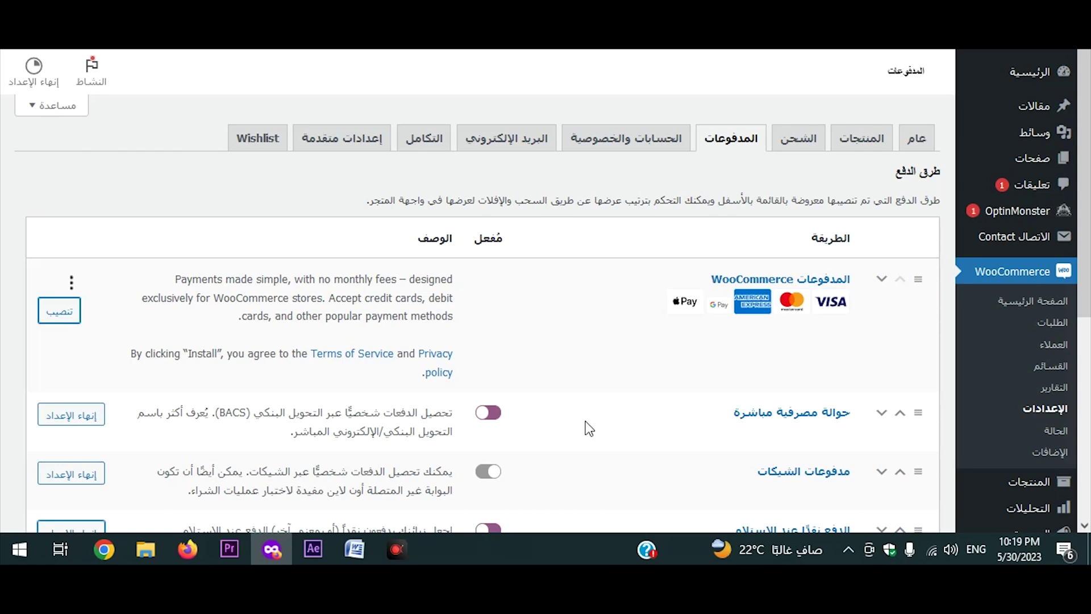
pyautogui.scroll(-3, 602, 415)
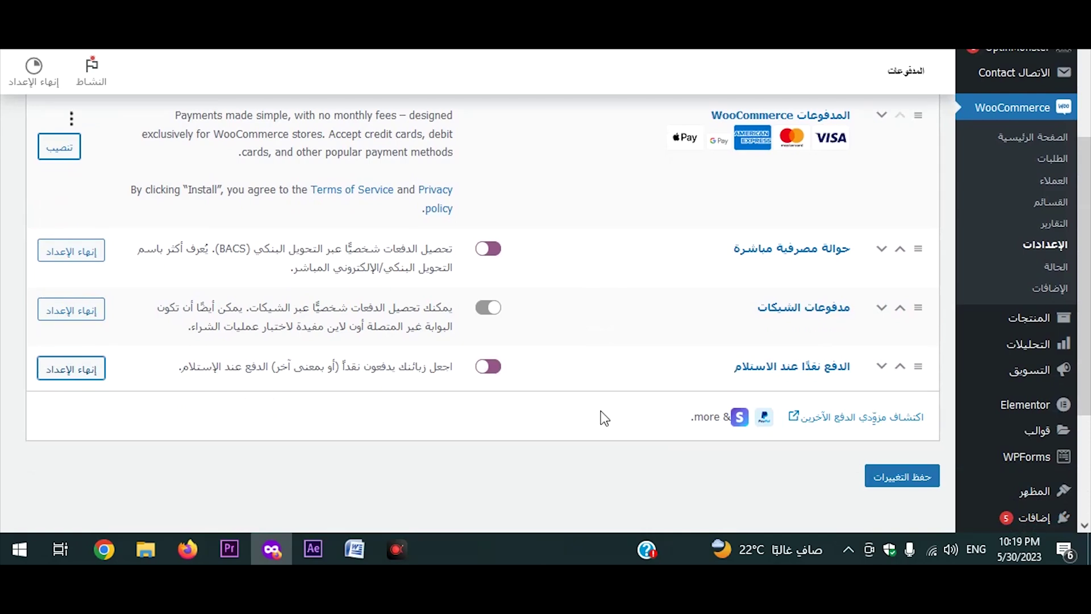
pyautogui.scroll(2, 596, 401)
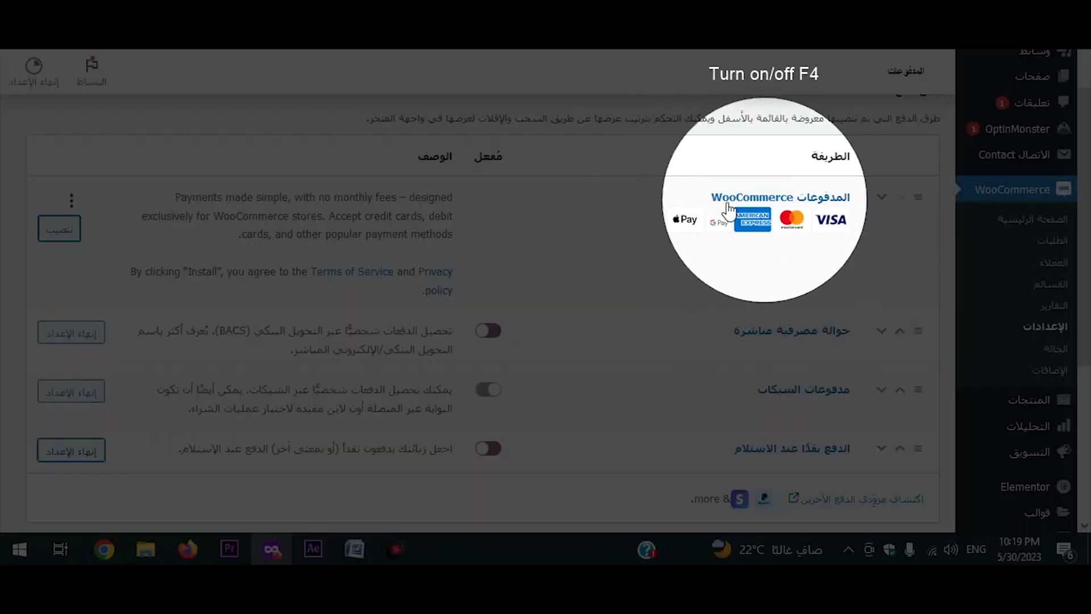
pyautogui.scroll(-2, 1023, 398)
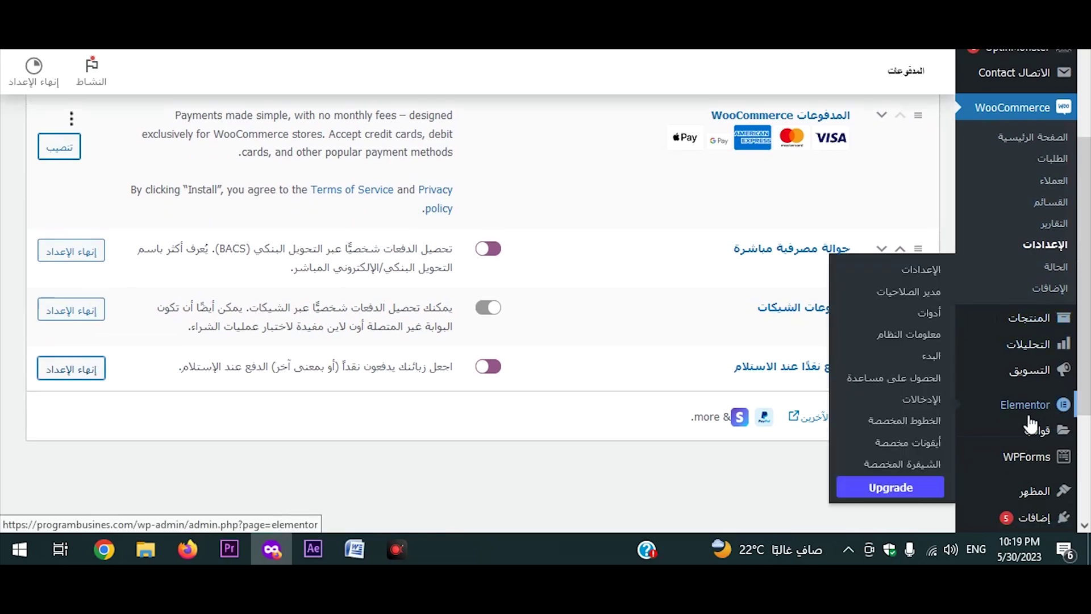
pyautogui.moveTo(1037, 514)
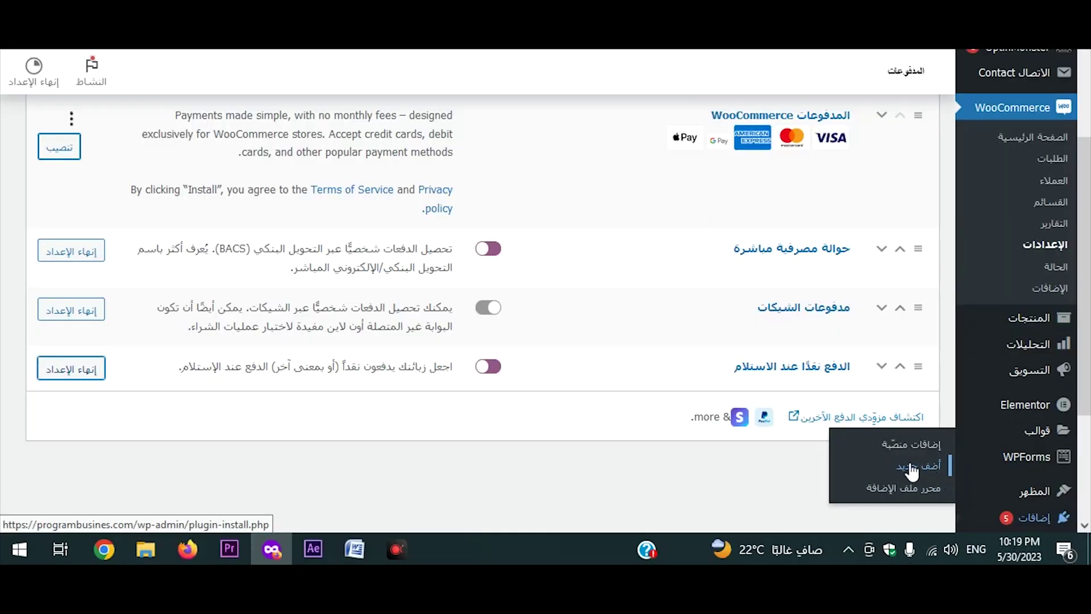
pyautogui.scroll(4, 827, 387)
pyautogui.moveTo(701, 282); pyautogui.dragTo(793, 297)
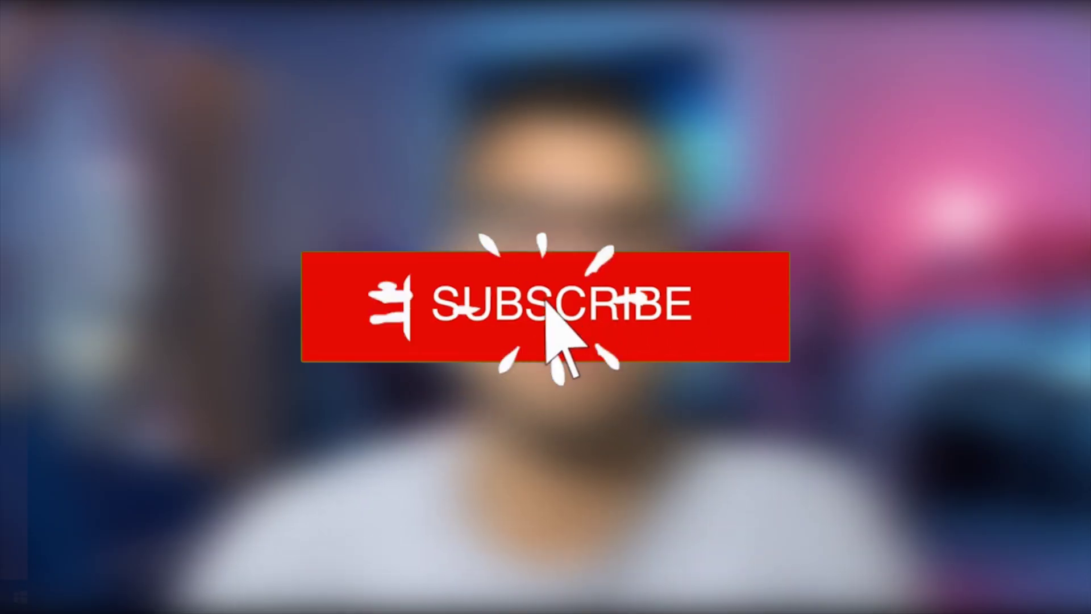